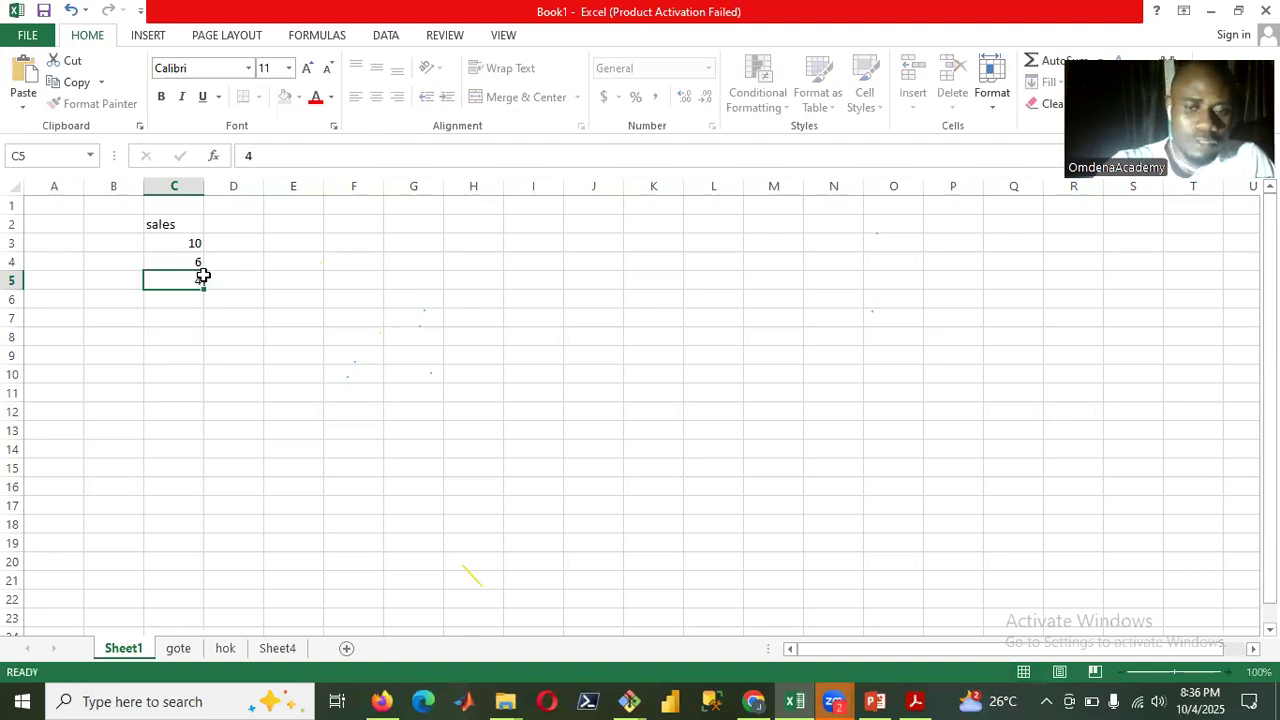
Enter 7 in cell C6 as the last value in the sales column.
key(Return)
text(7)
key(Return)
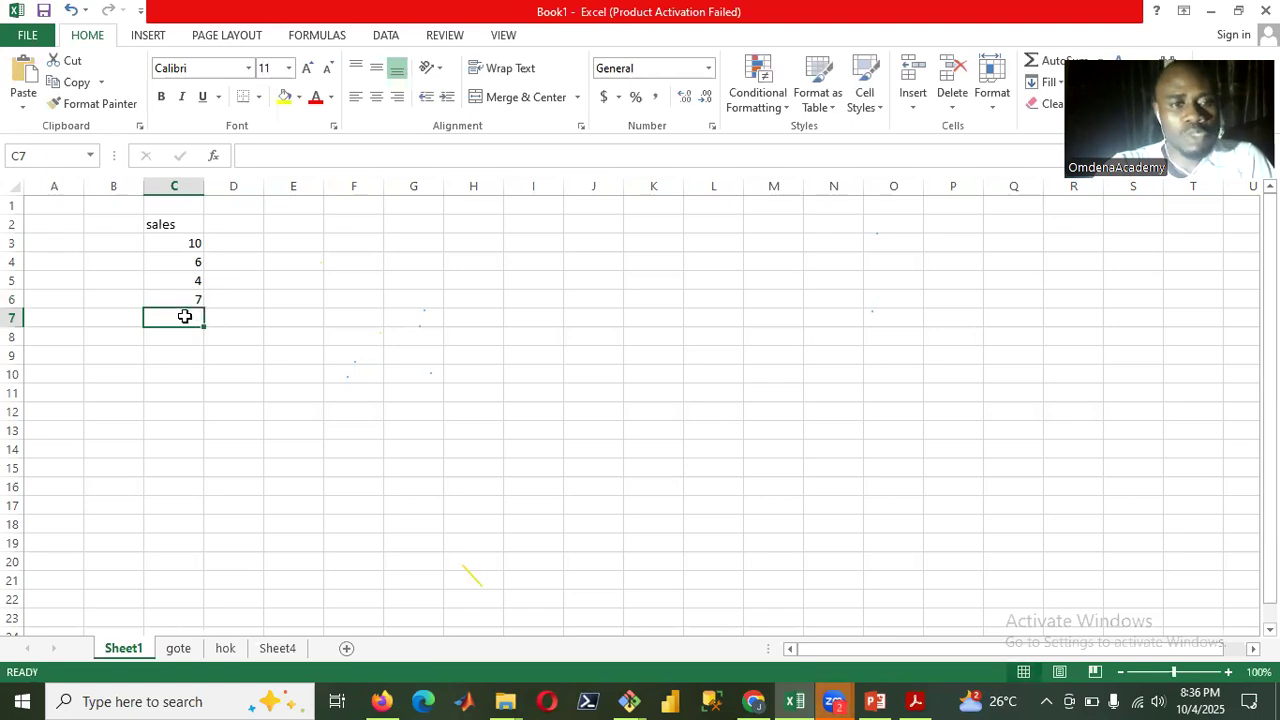
Try to total the sales values C3 to C6 by starting a SUM( entry without an equals sign in cell D7.
click(222, 316)
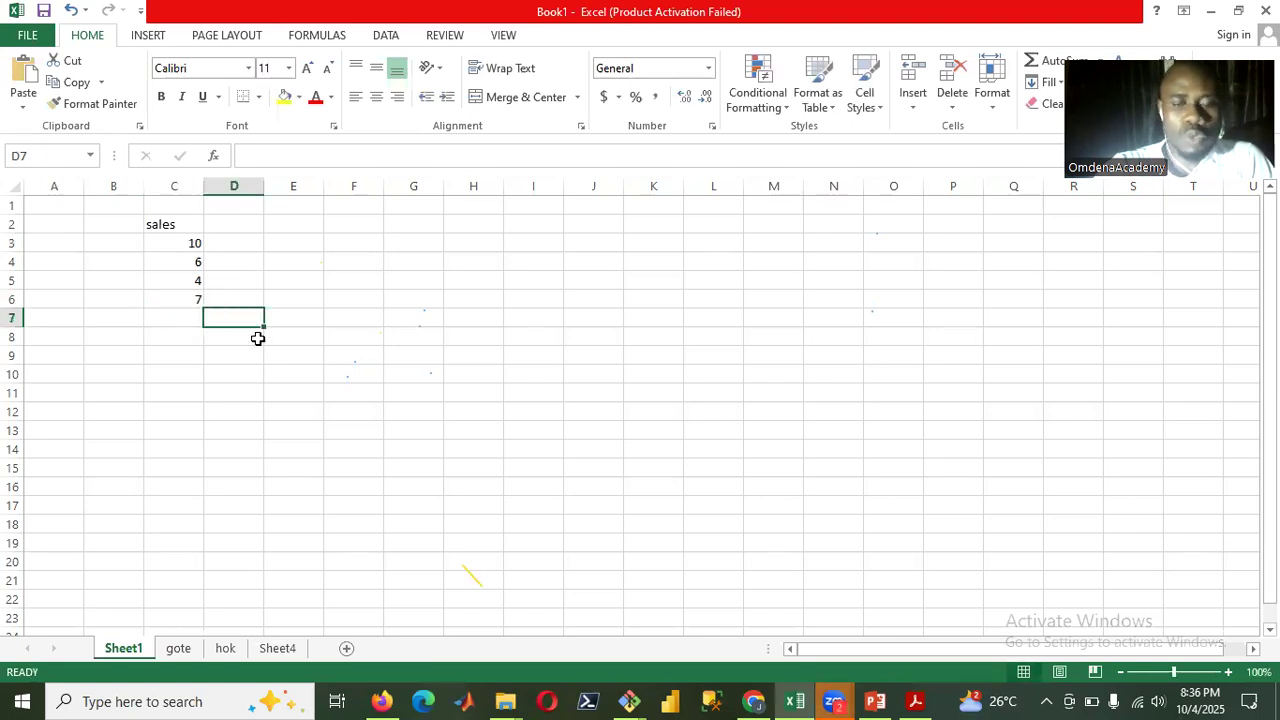
text(SUM)
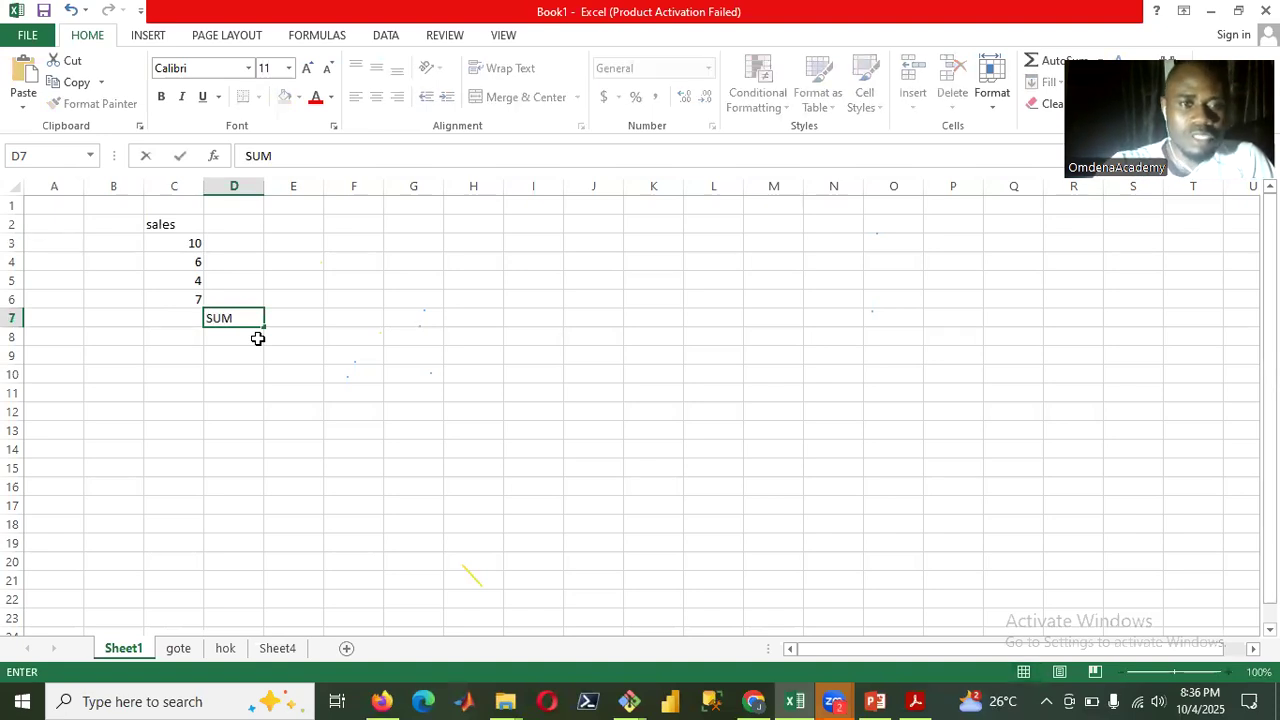
text(()
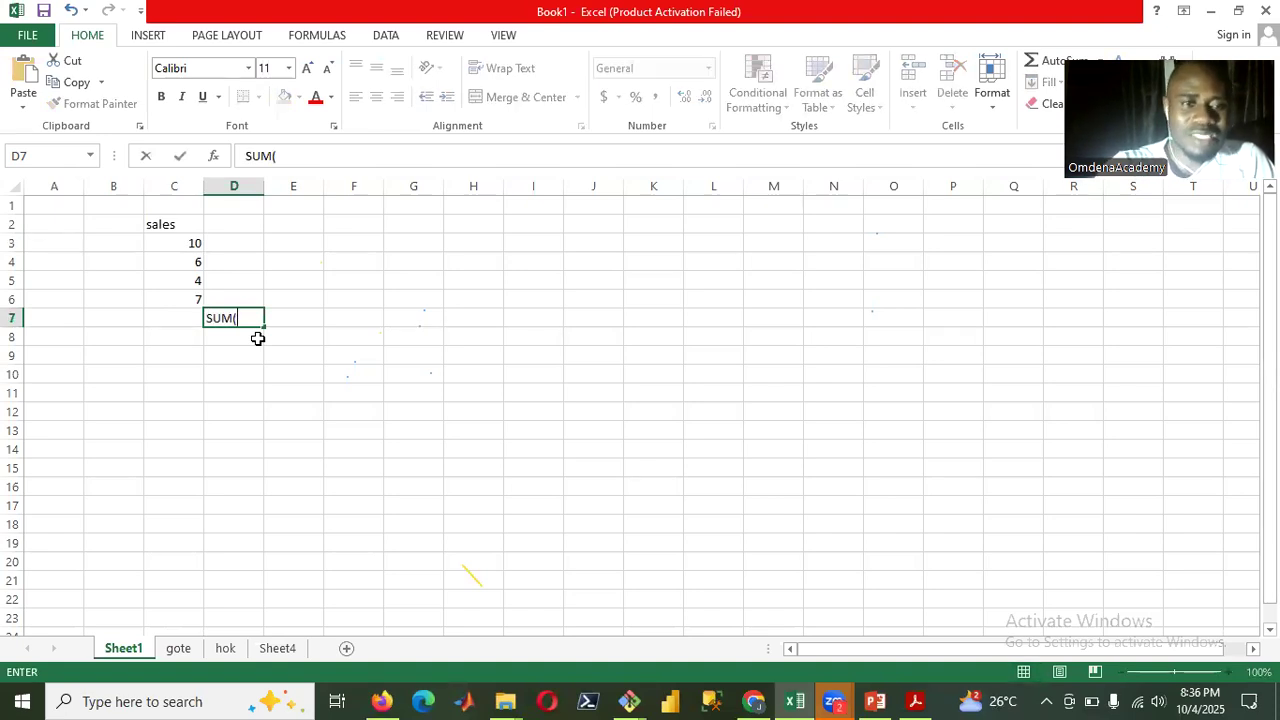
click(171, 243)
drag(170, 277, 168, 298)
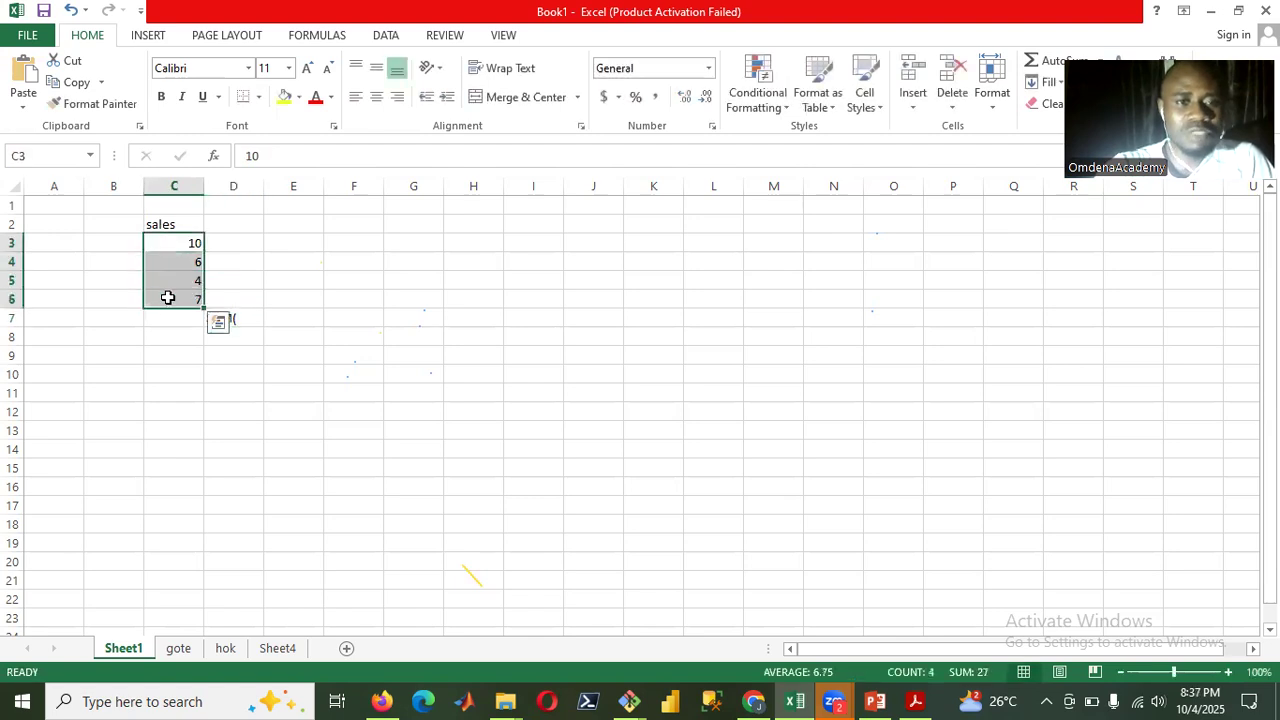
click(234, 318)
double_click(234, 318)
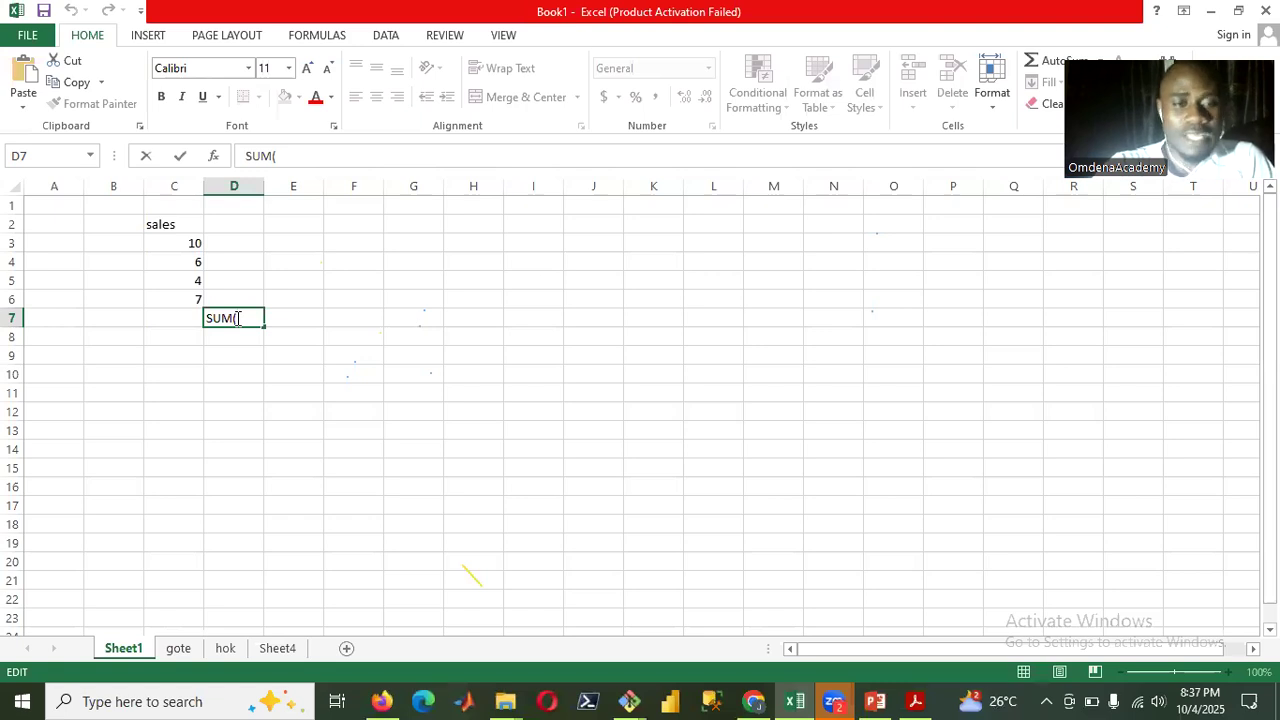
Turn the entry in D7 into the formula =SUM(C3:C6) to total the sales values.
text(=)
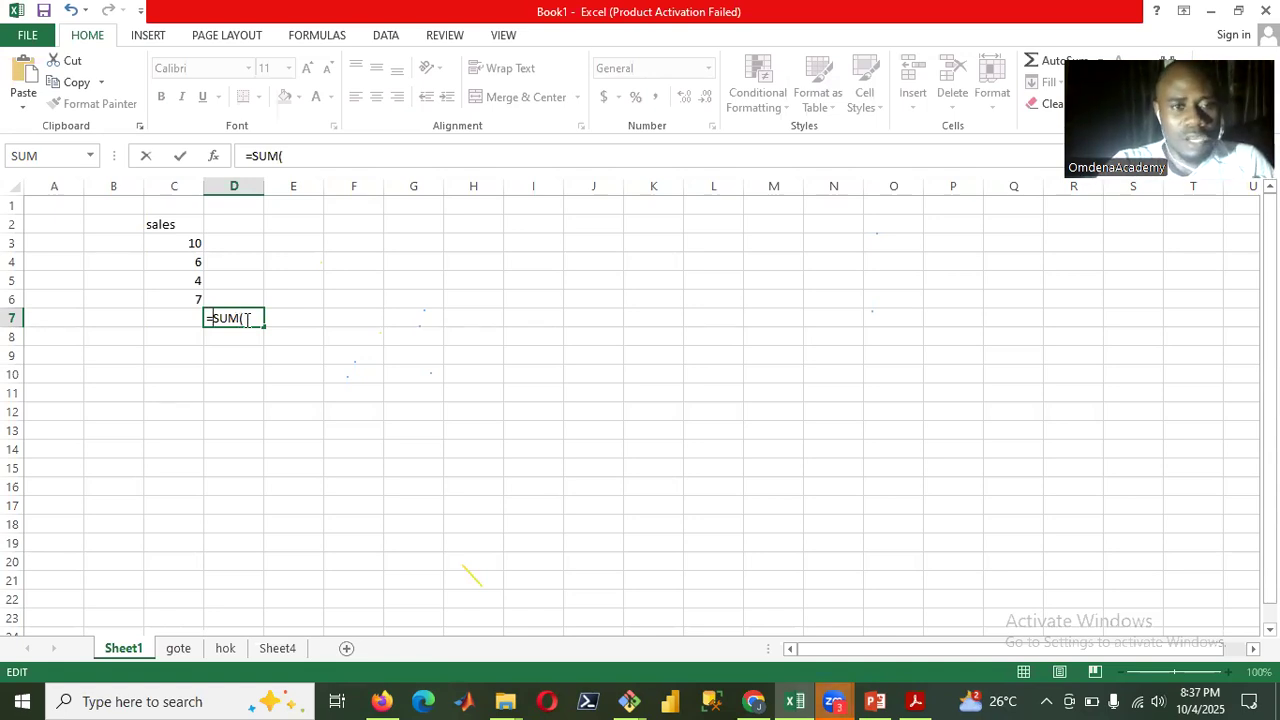
click(248, 320)
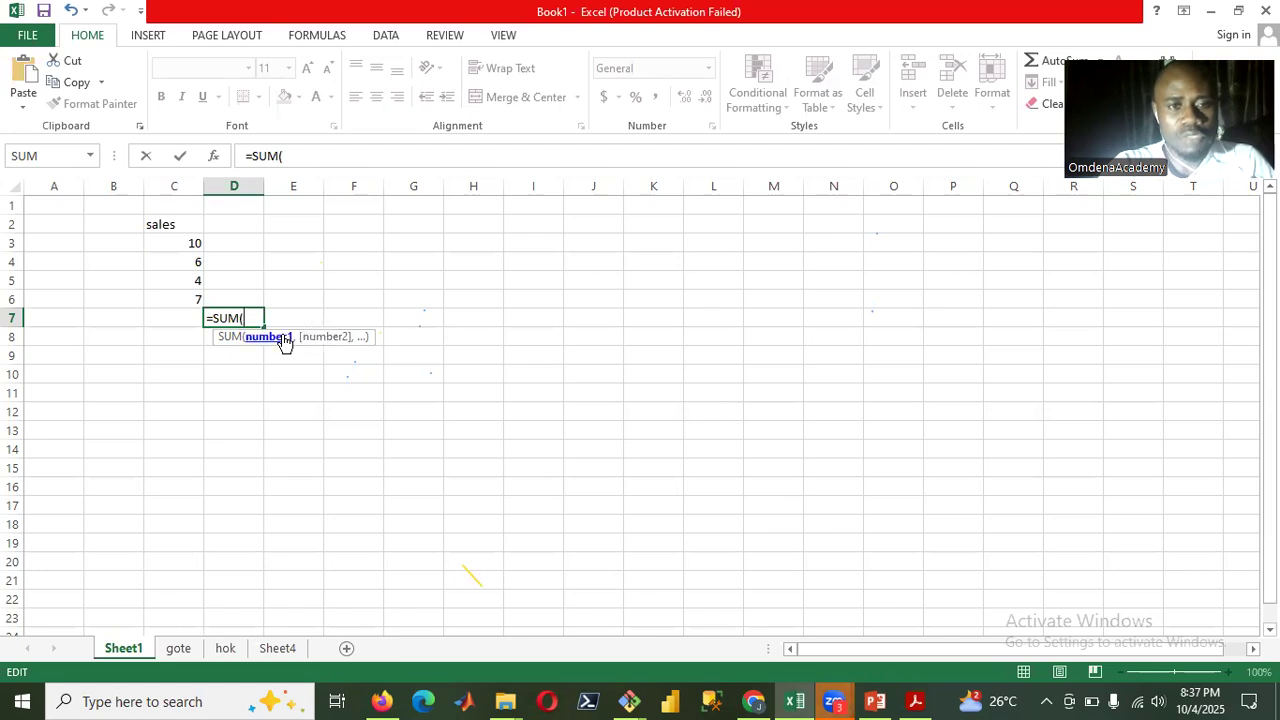
click(175, 243)
drag(175, 243, 177, 294)
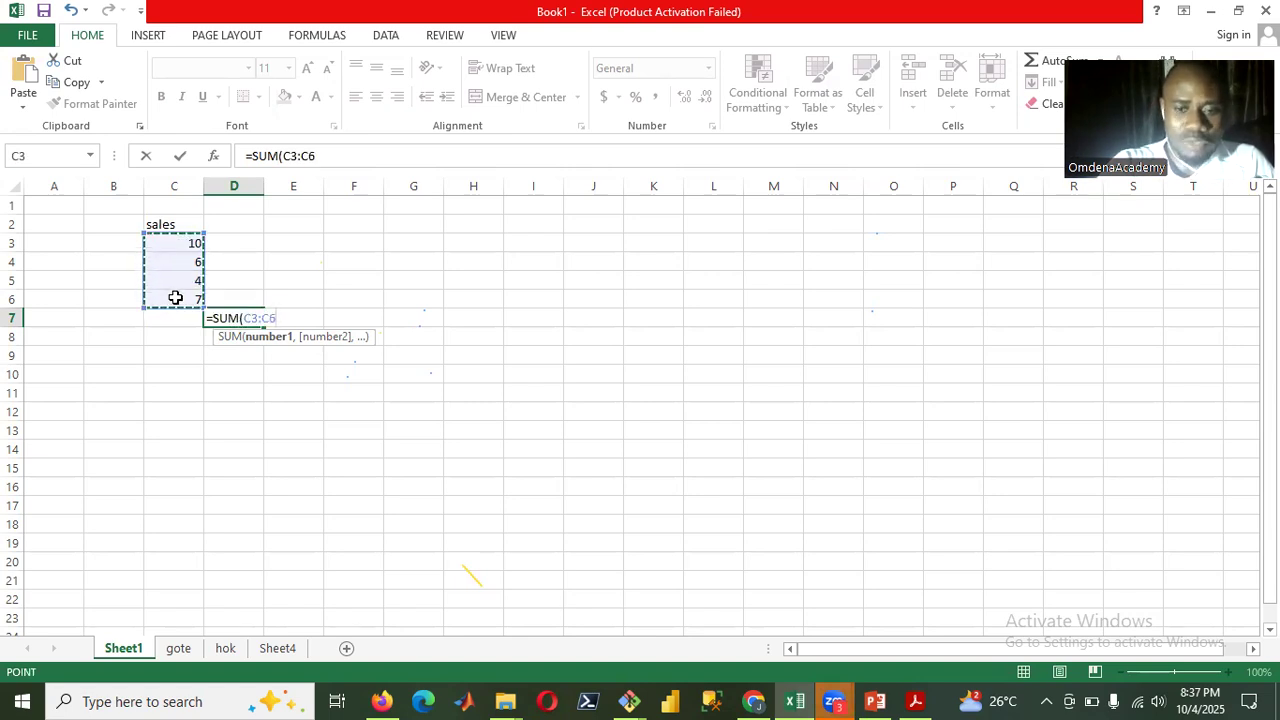
text())
key(Return)
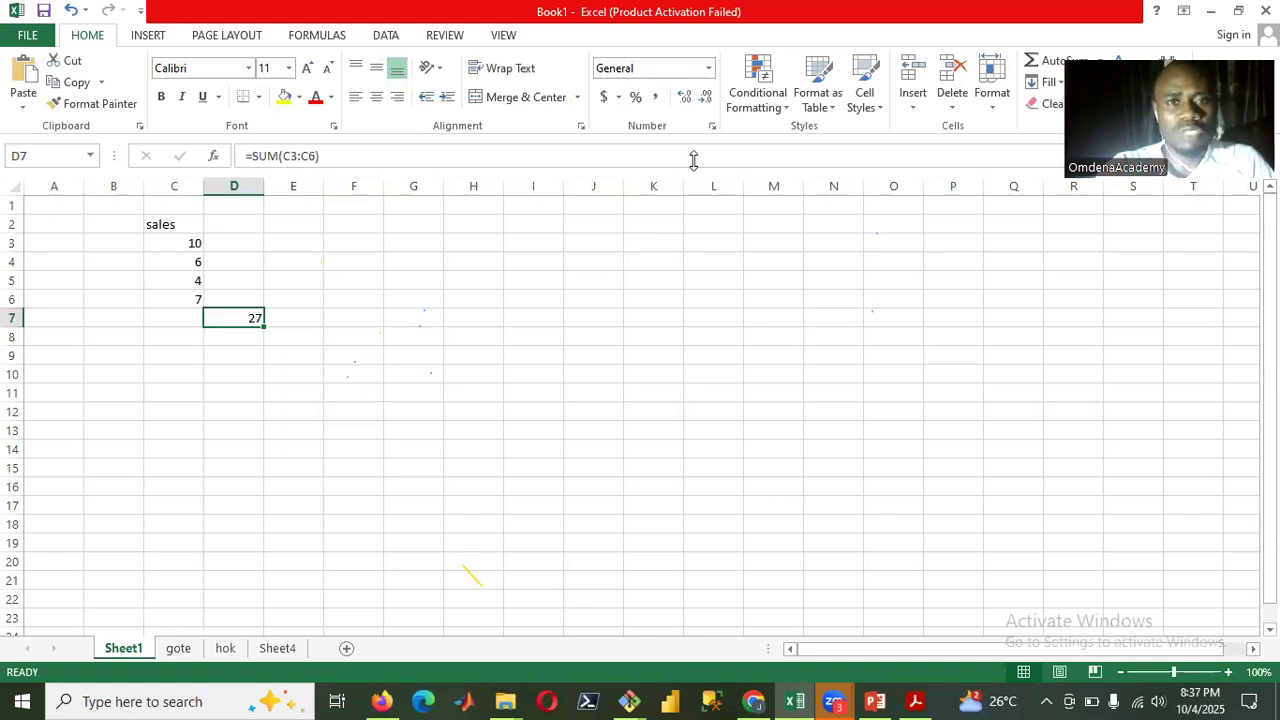
click(573, 32)
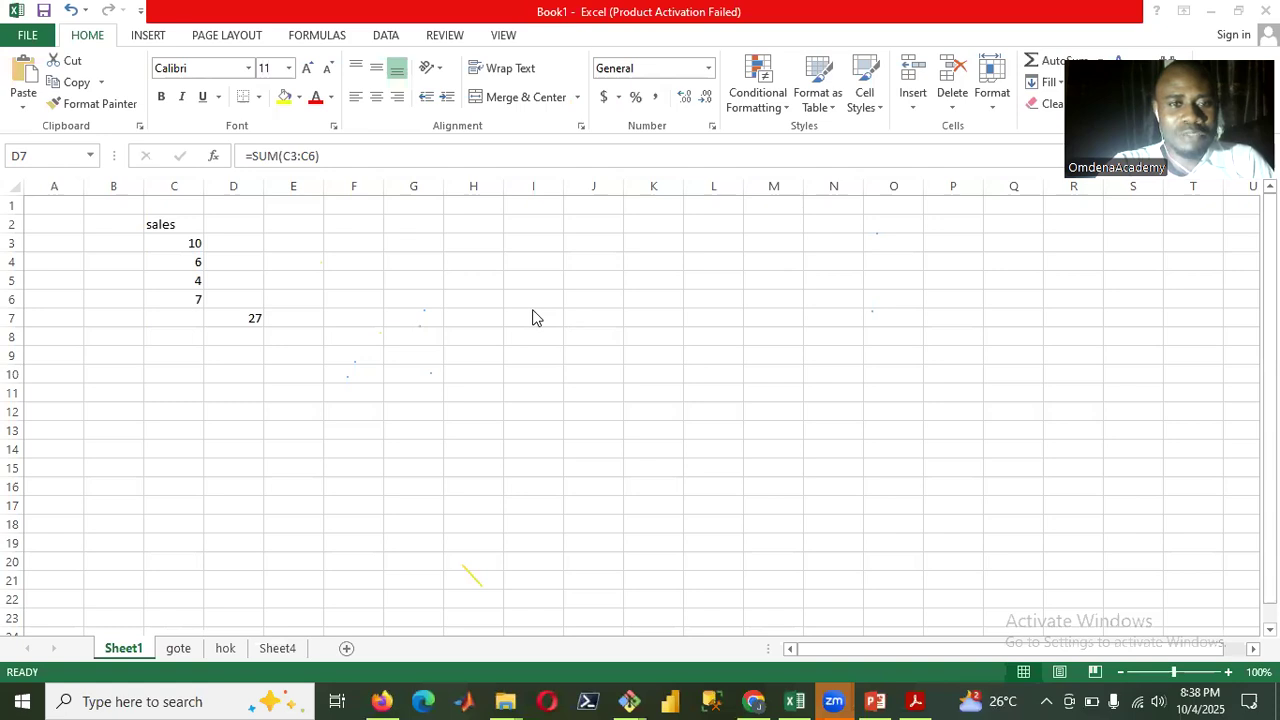
click(632, 105)
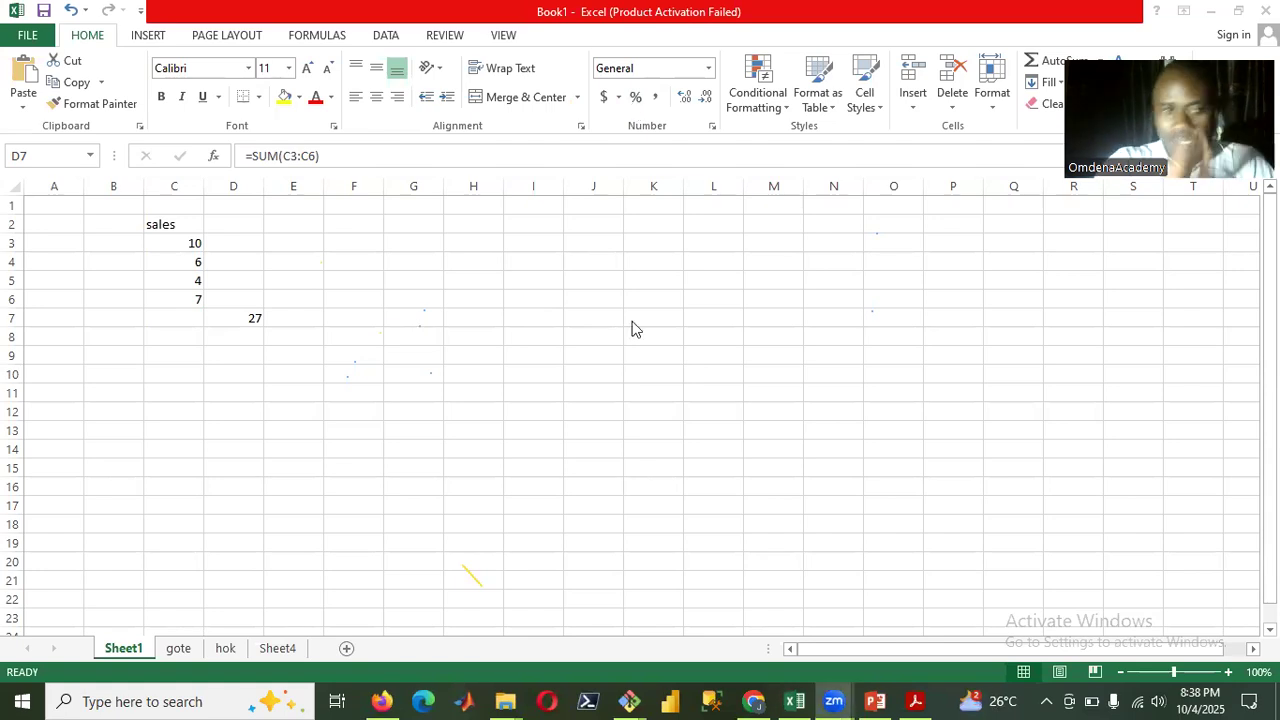
Clear the sum formula from cell D7.
click(238, 317)
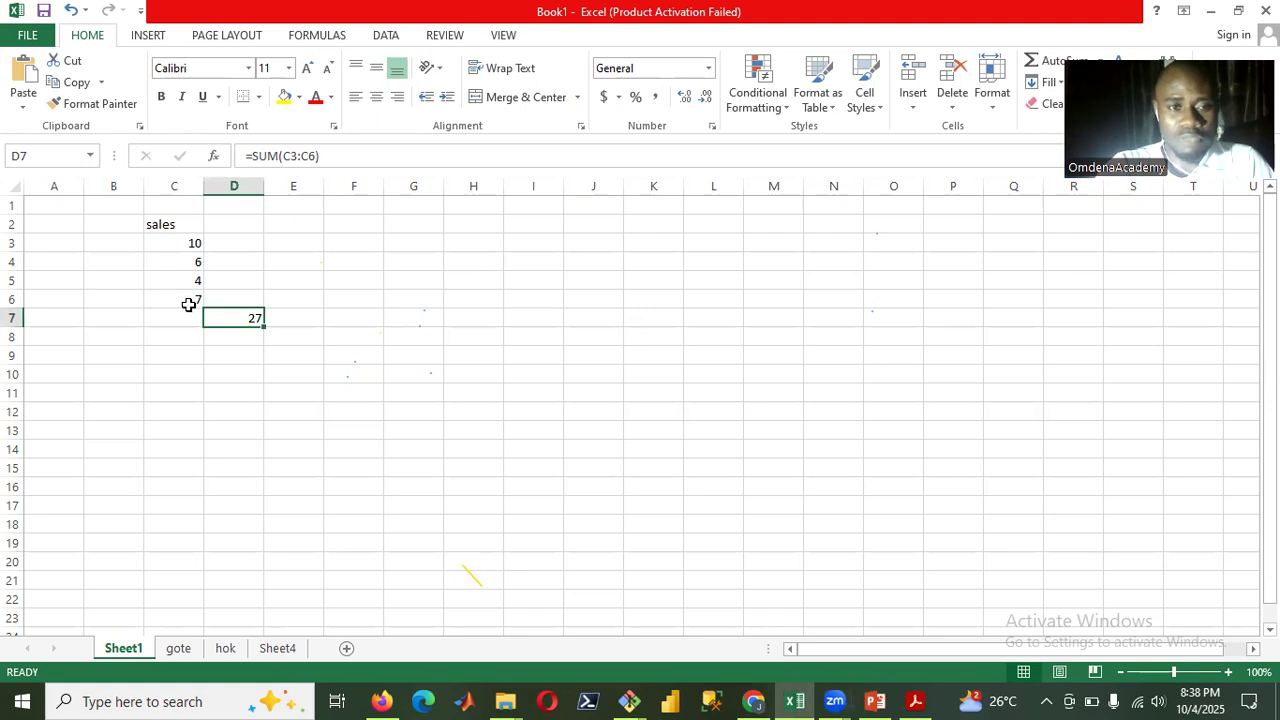
click(181, 357)
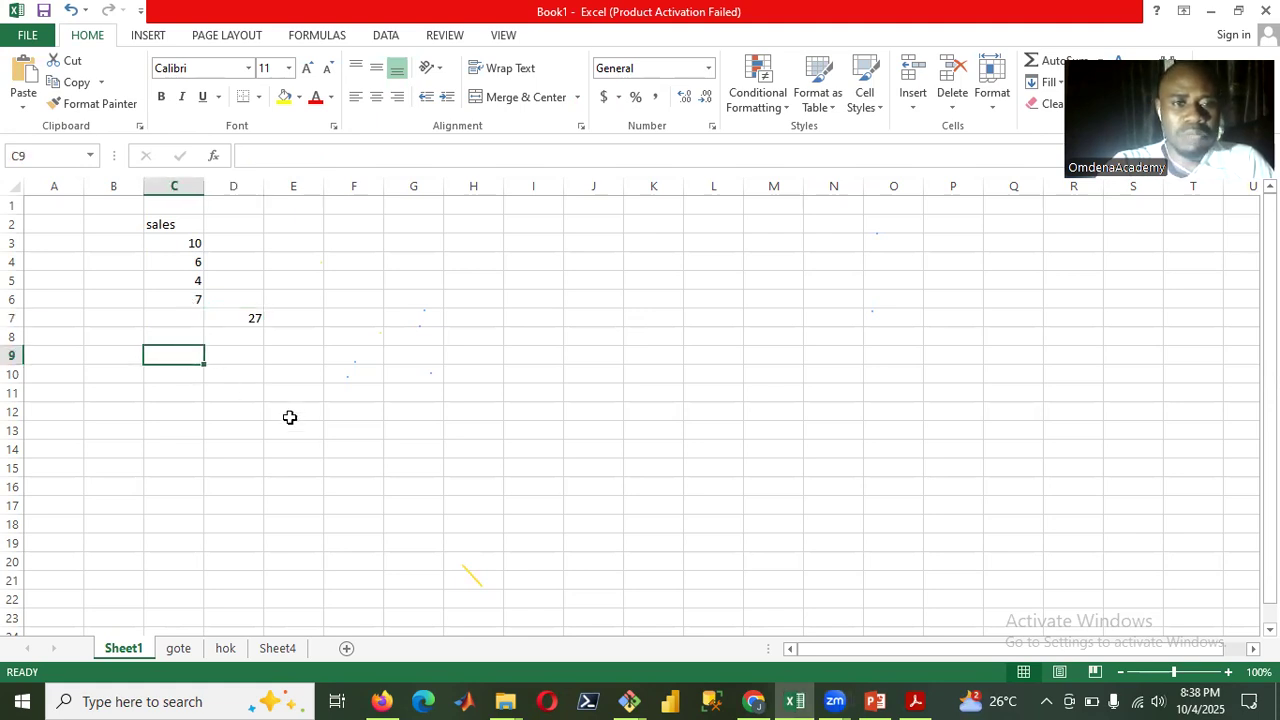
click(247, 316)
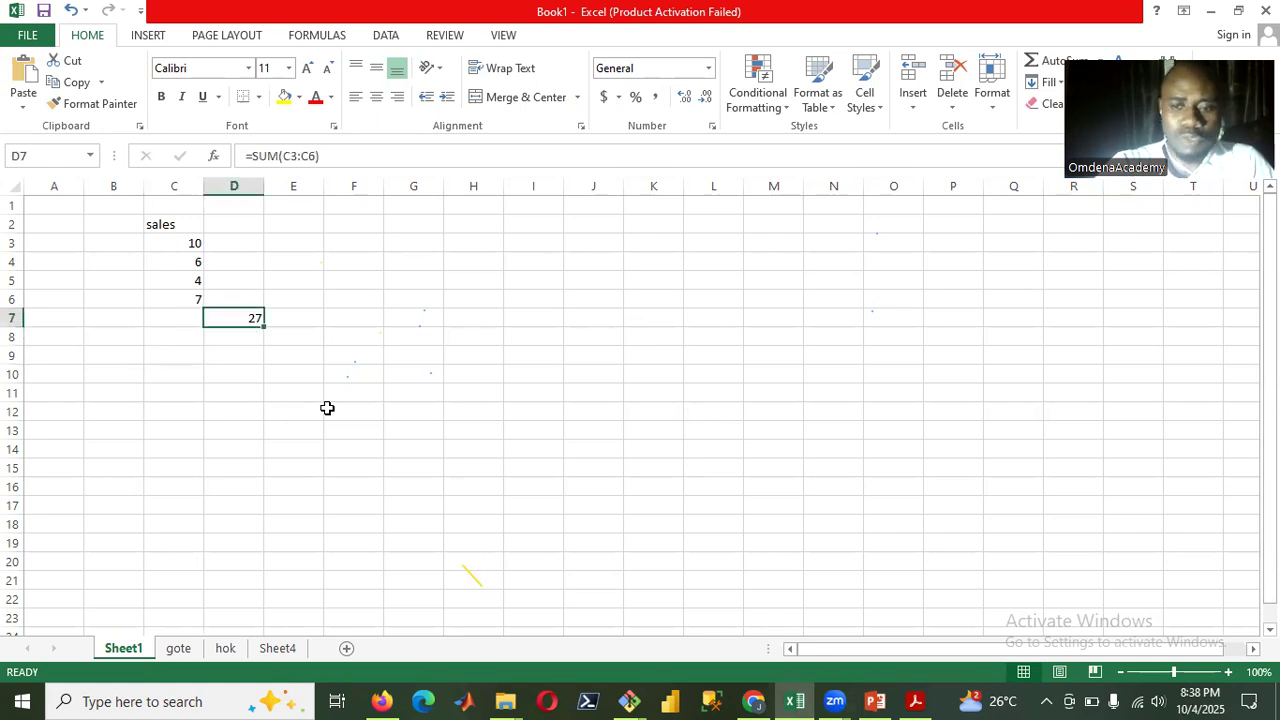
key(Delete)
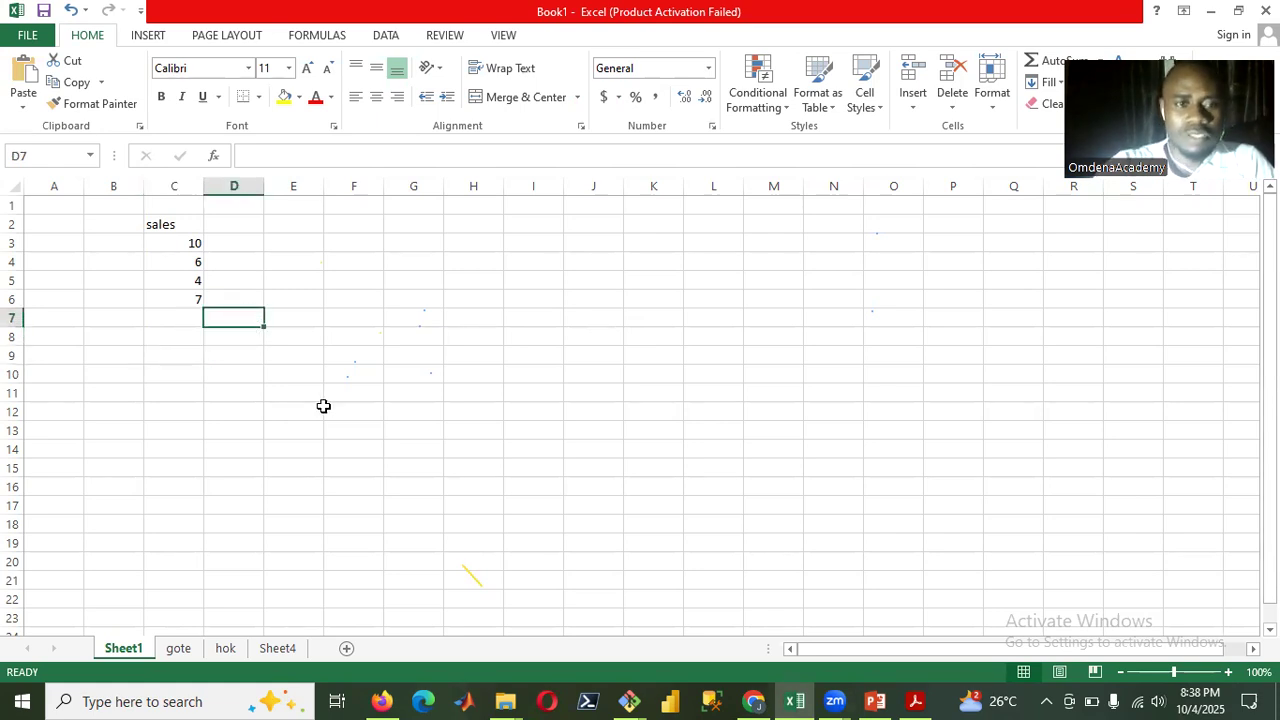
Rename the sales header in cell C2 to prev_sales.
click(247, 243)
click(155, 221)
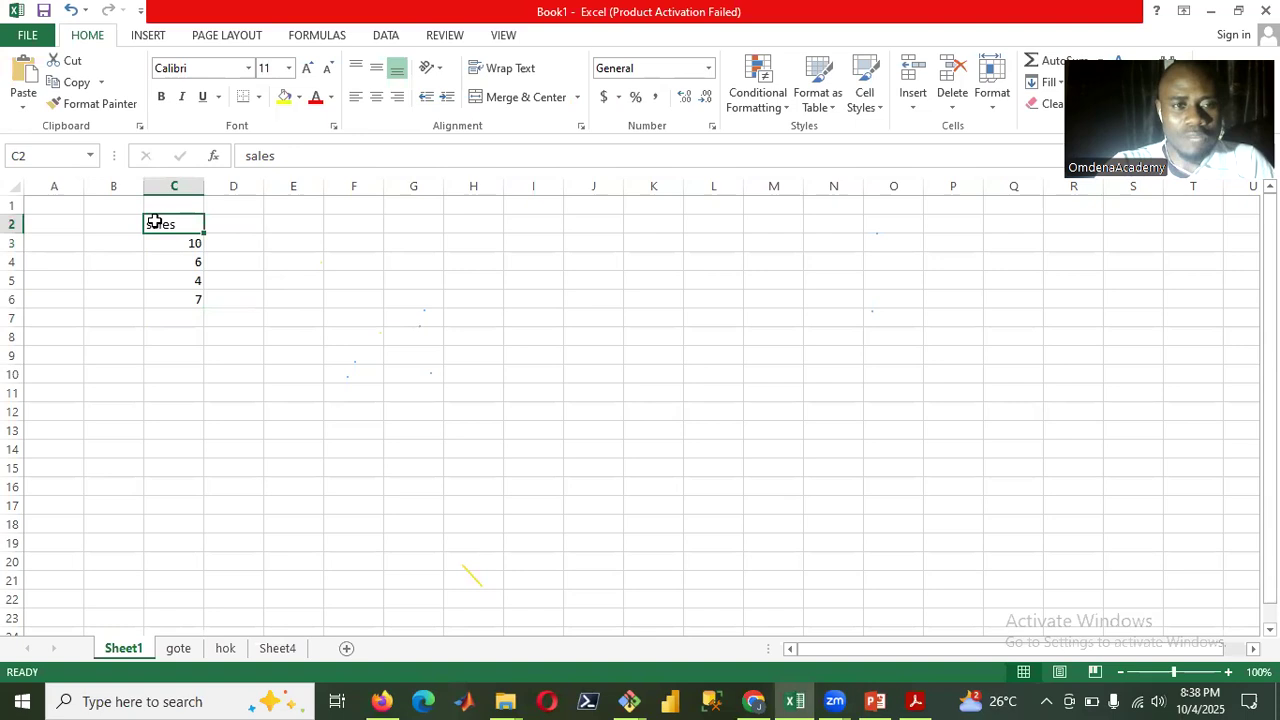
key(Down)
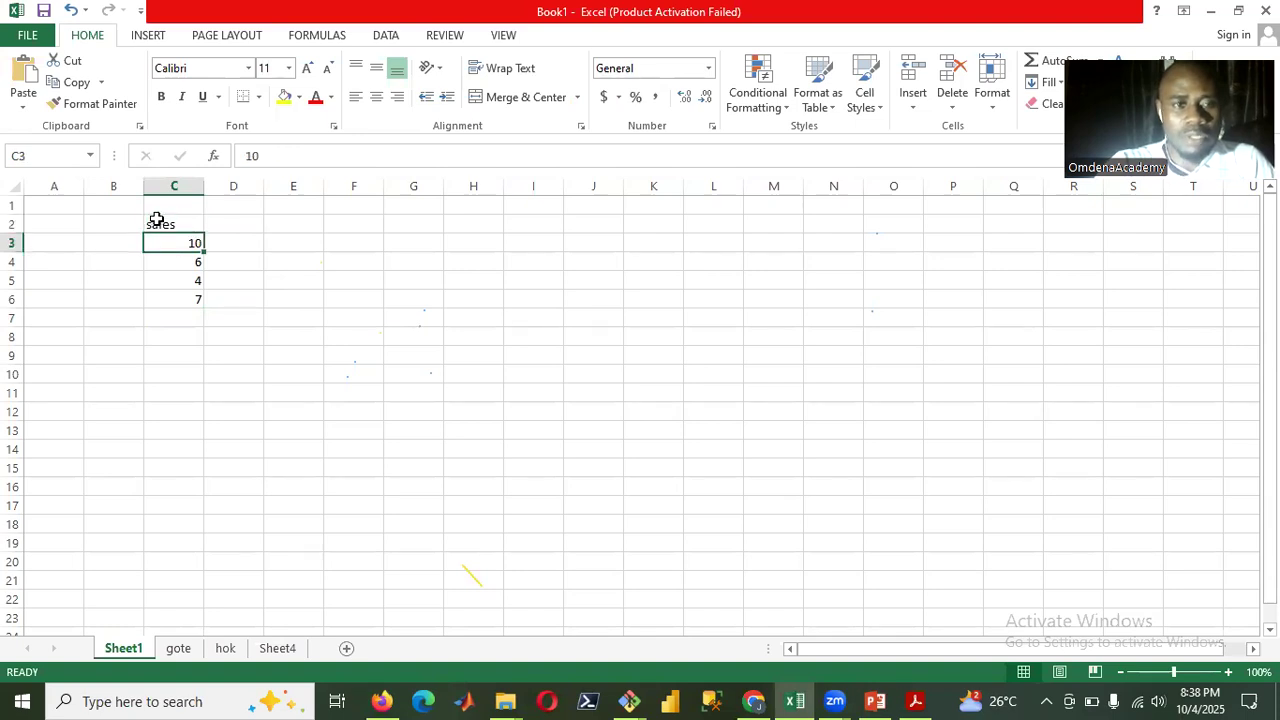
click(155, 221)
click(247, 157)
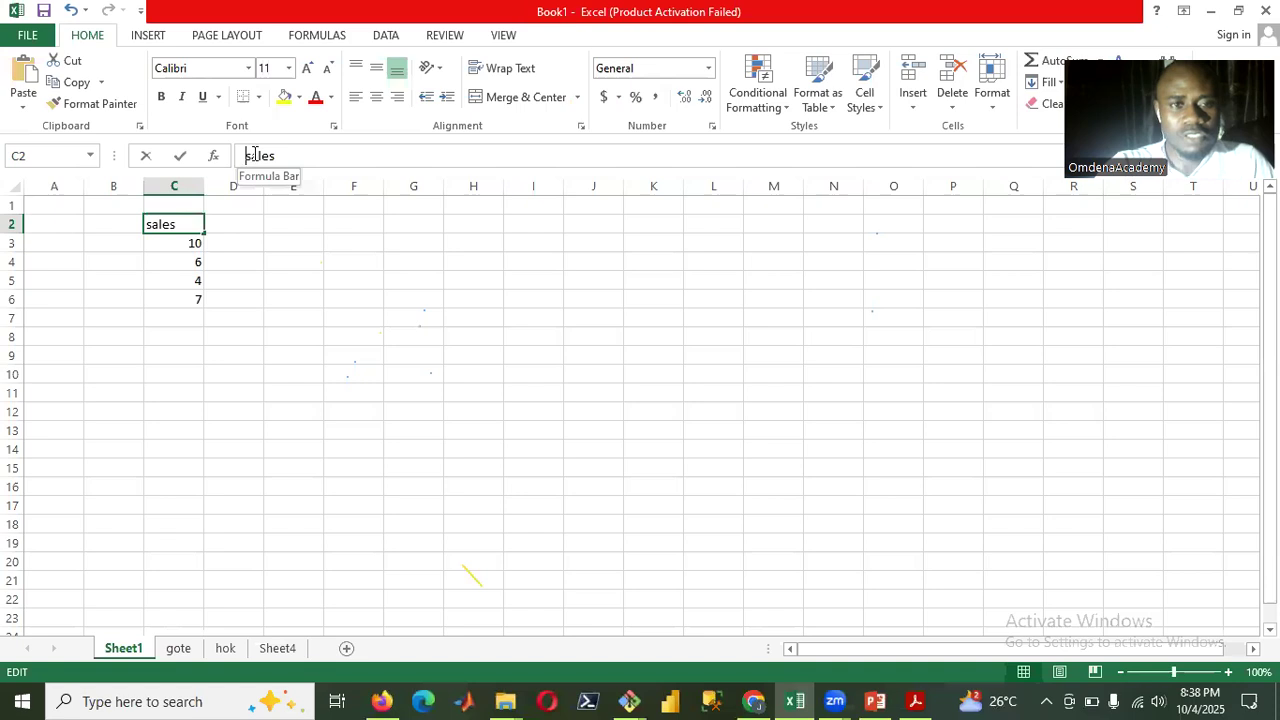
text(PRM)
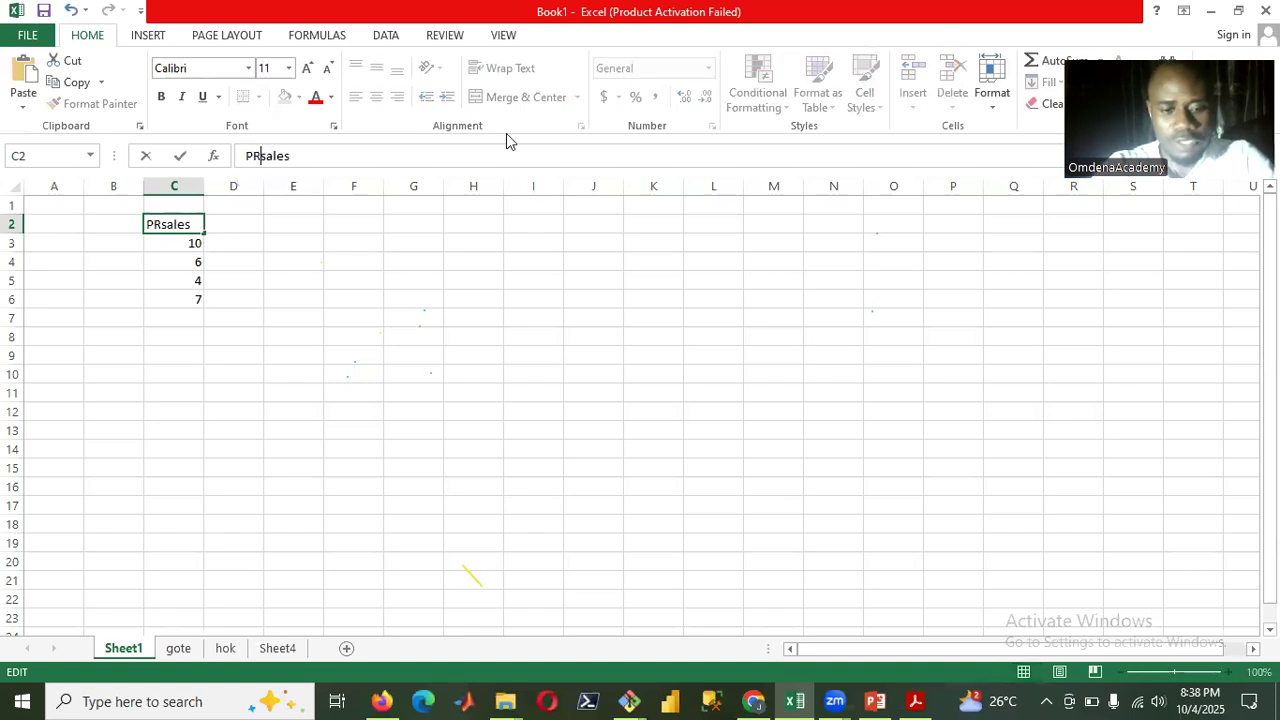
key(BackSpace)
key(BackSpace)
key(BackSpace)
text(prev_)
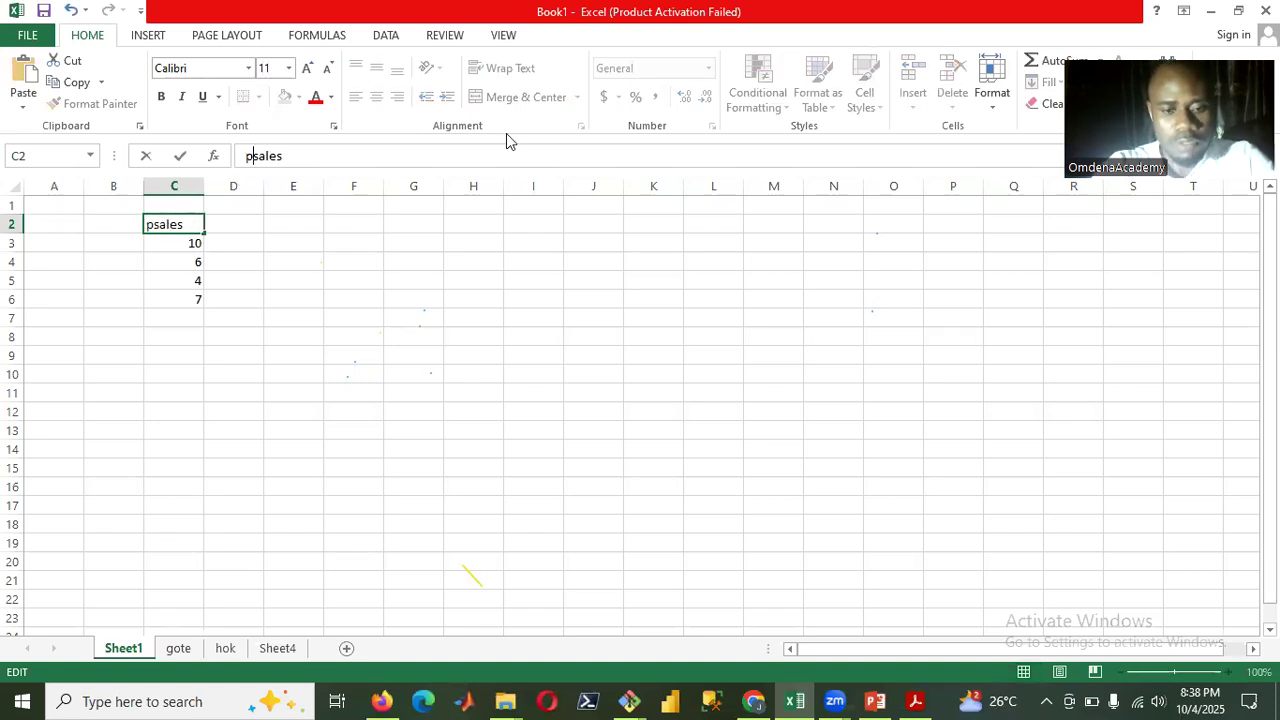
key(Return)
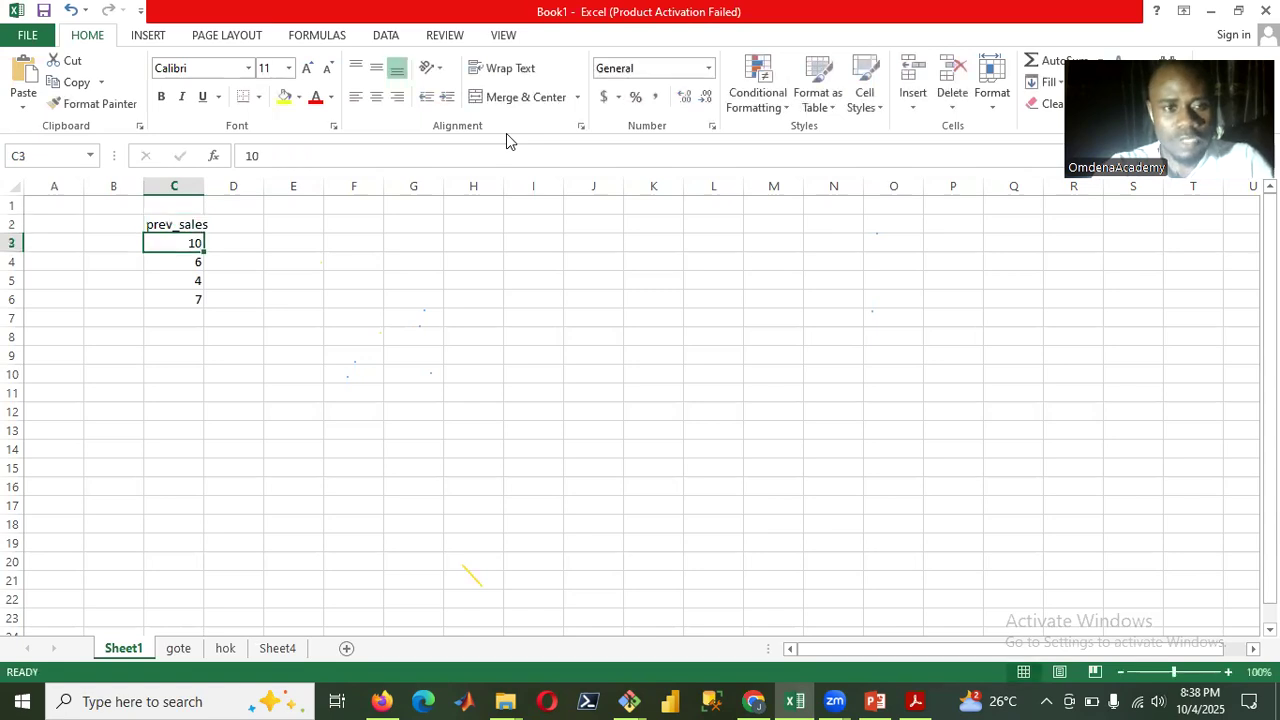
Add the column header curr_sales in cell D2.
click(252, 221)
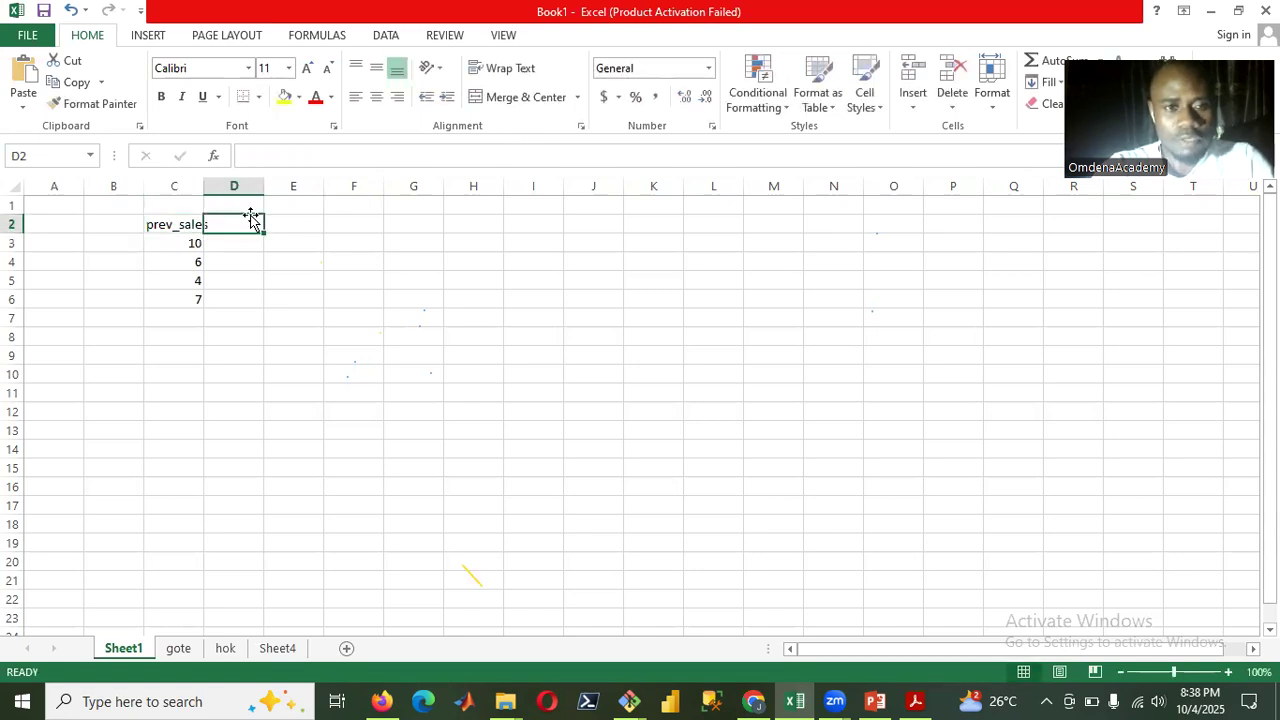
click(314, 155)
text(c)
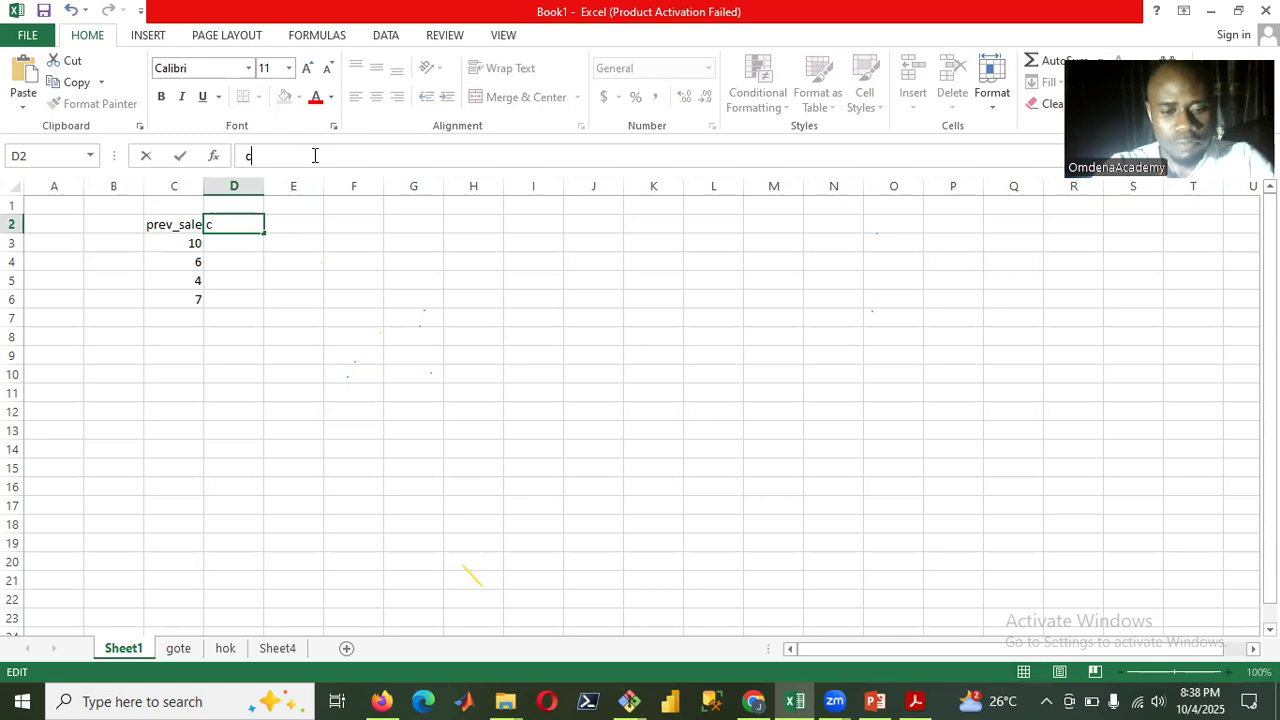
text(urr_sales)
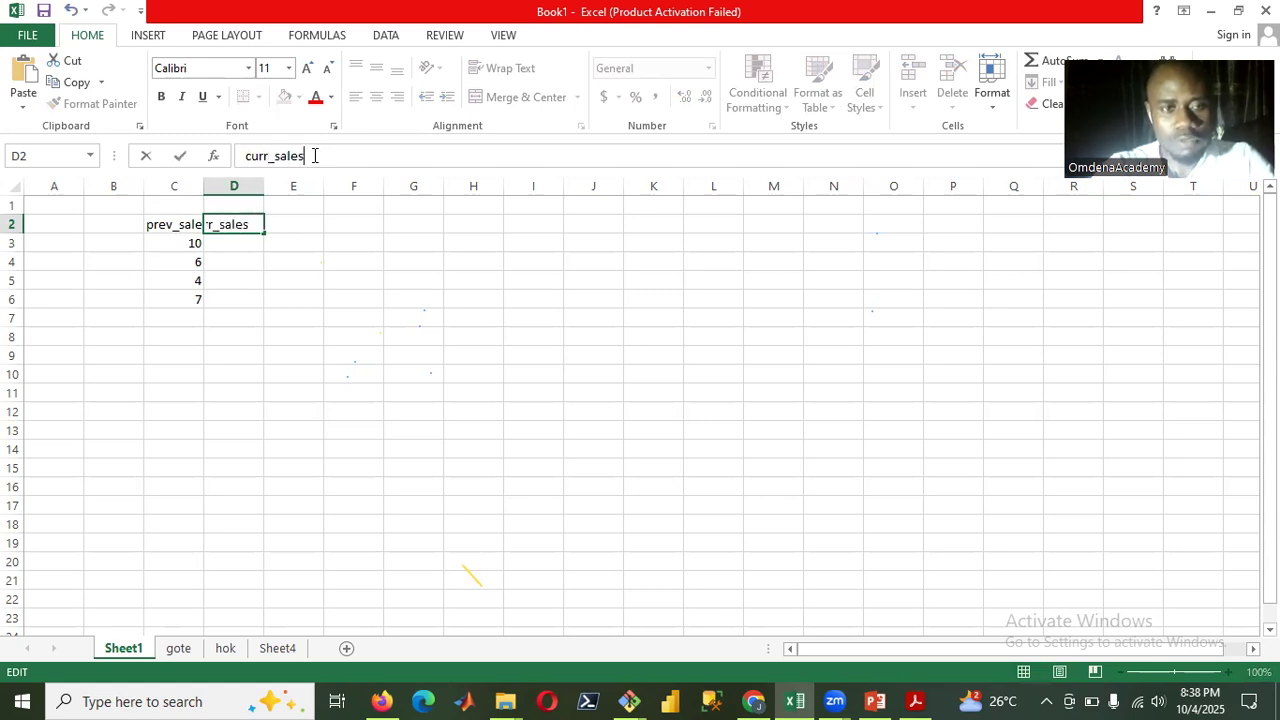
key(Return)
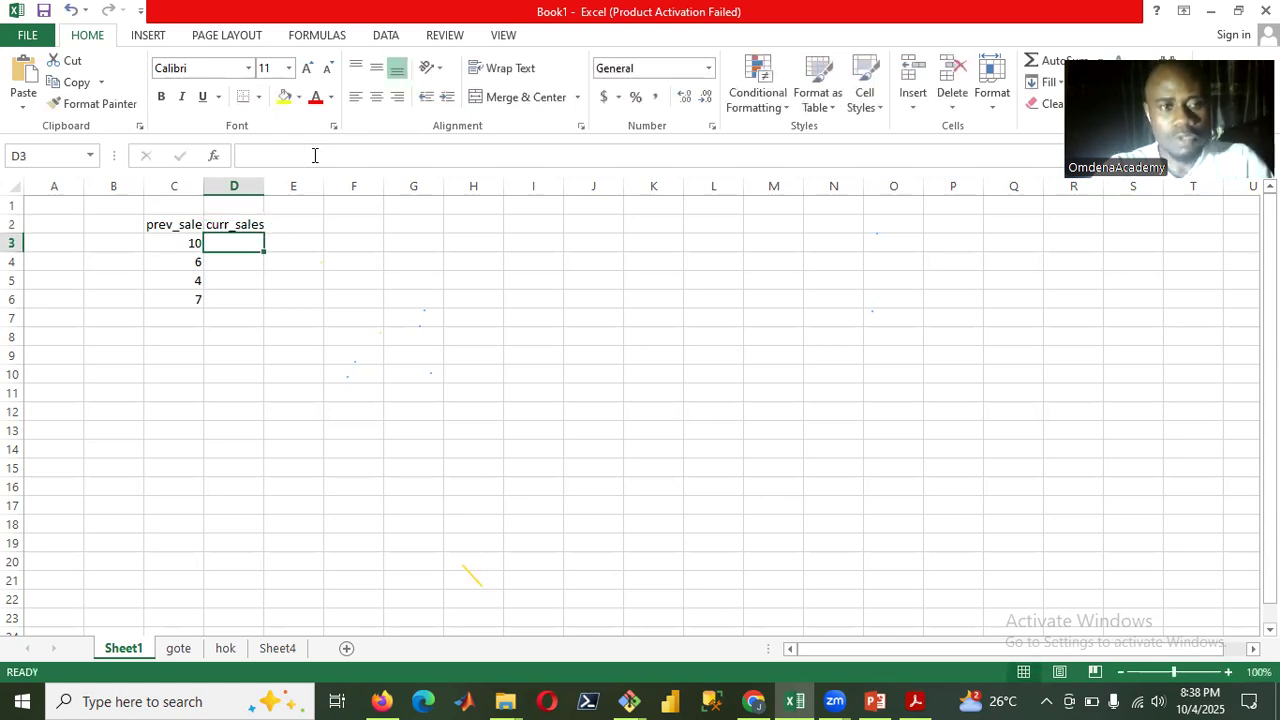
Fill the curr_sales column from D3 to D6 with the values 5, 2, 5 and 6.
text(5)
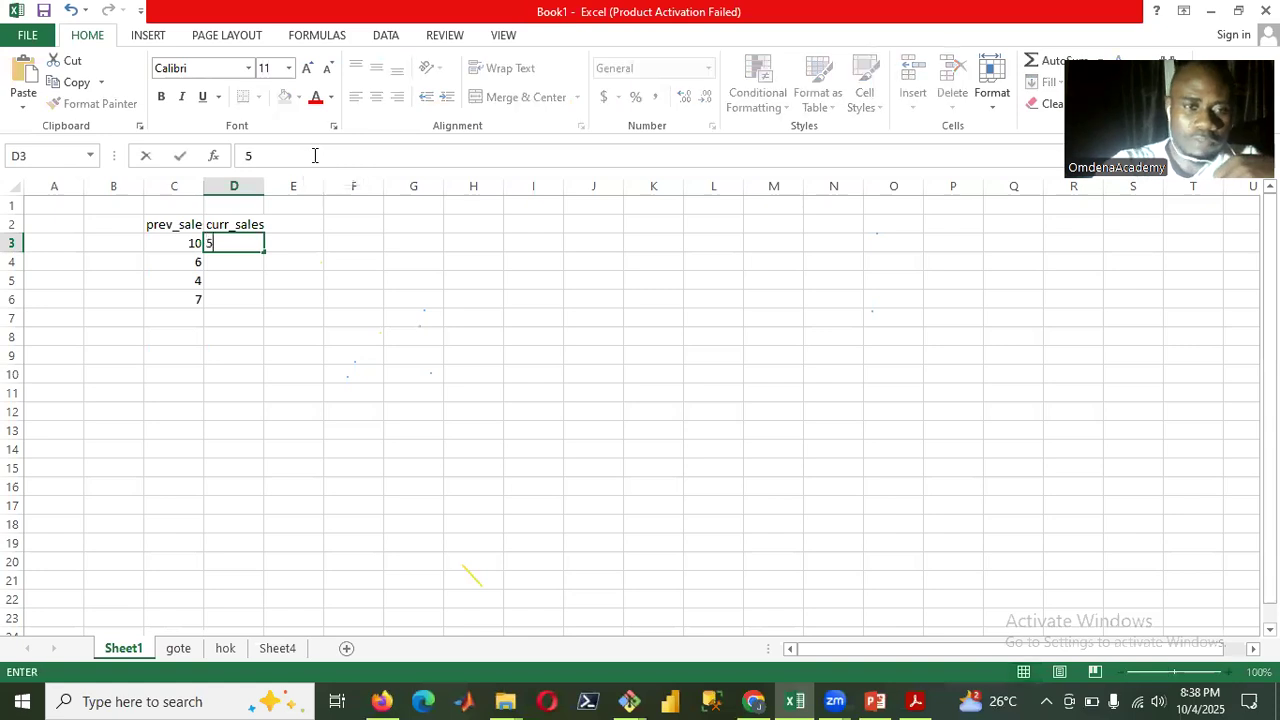
key(Return)
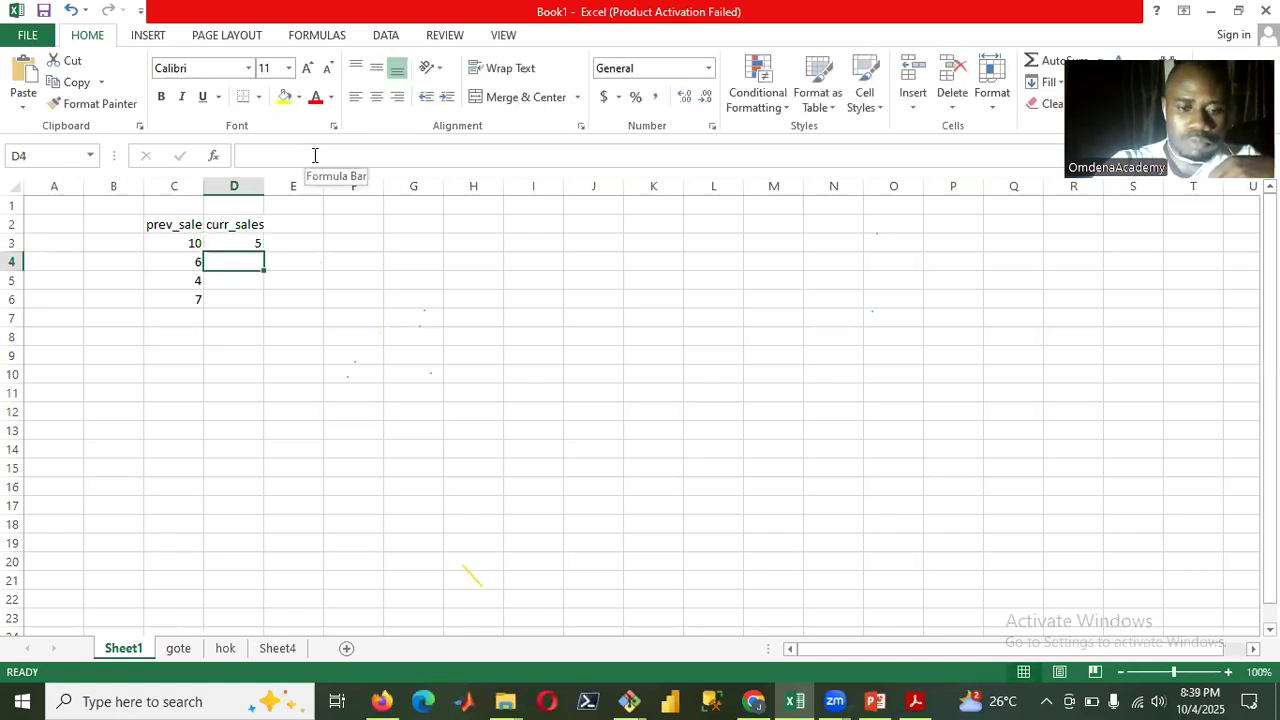
text(2)
key(Return)
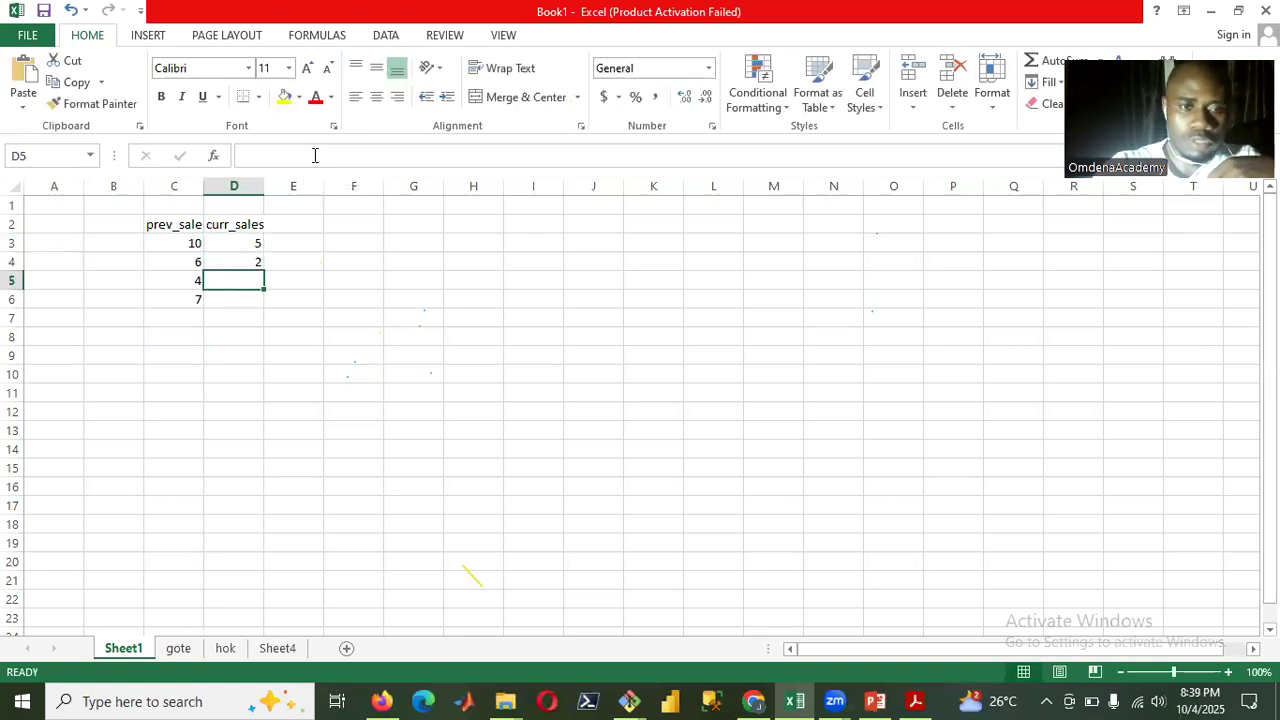
text(5)
key(Return)
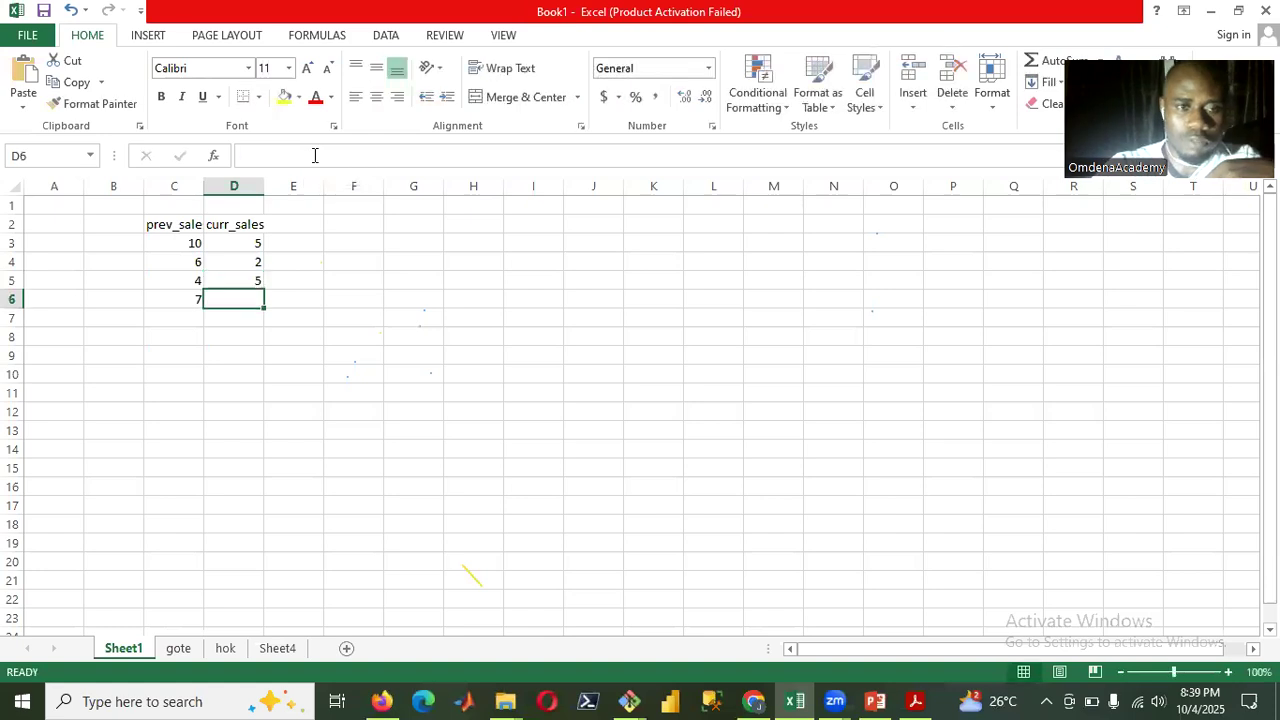
text(6)
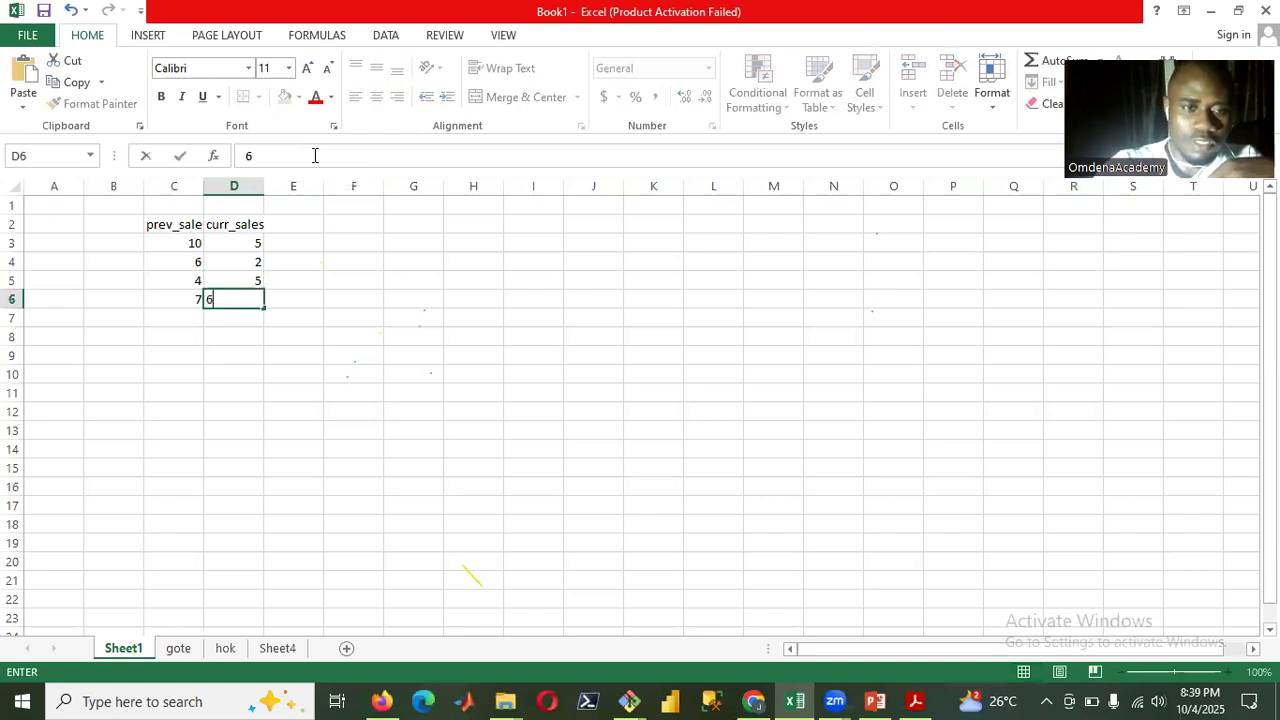
Add the column header sales_diff in cell E2.
click(292, 224)
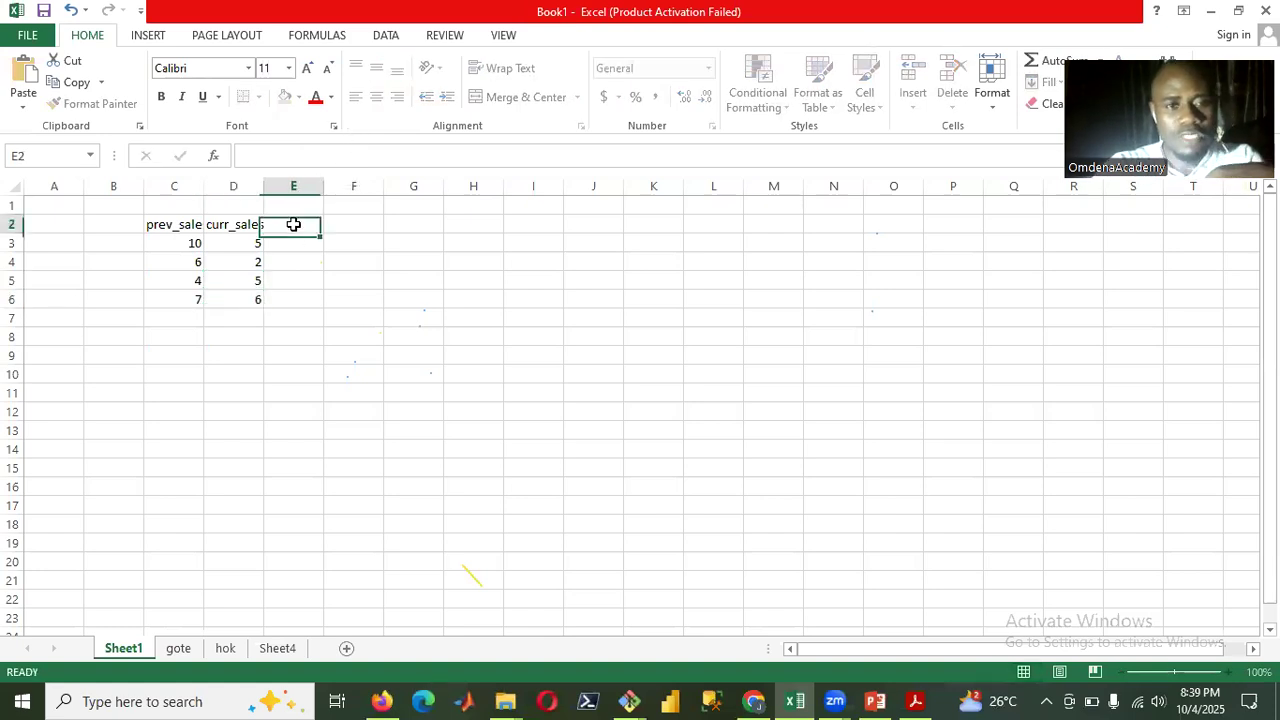
click(307, 155)
text(sales)
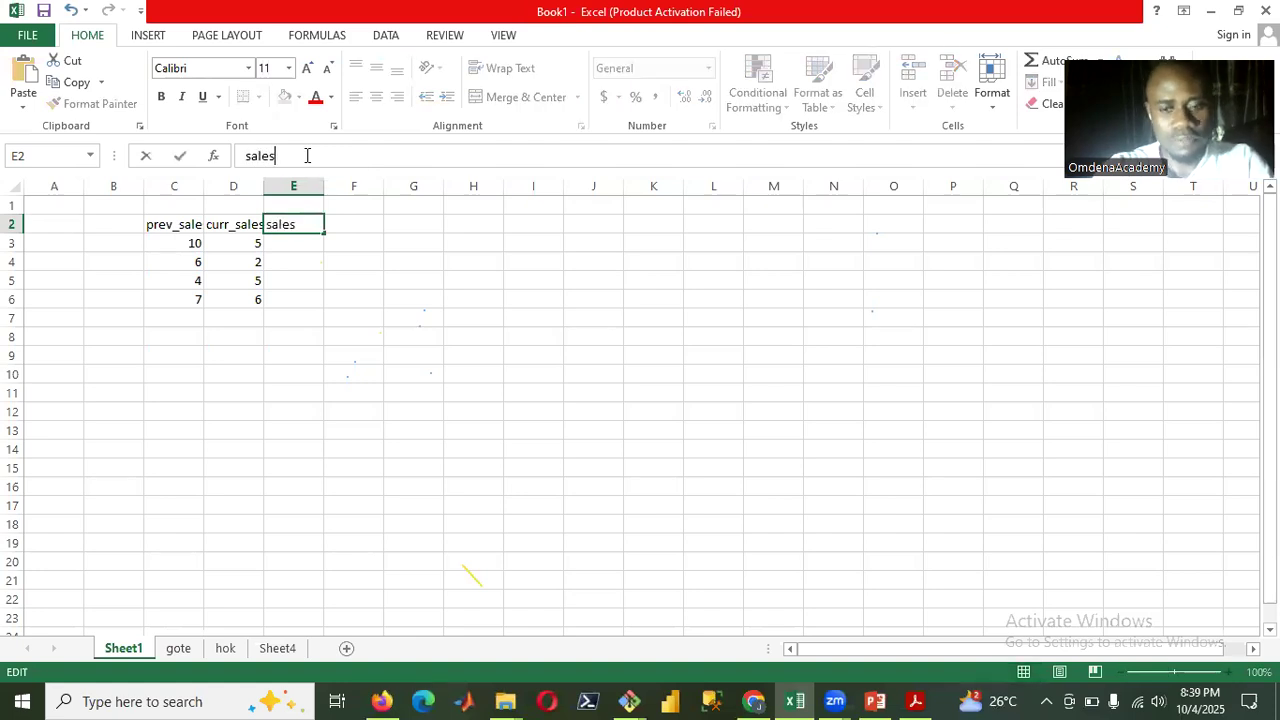
text(_diff)
key(Return)
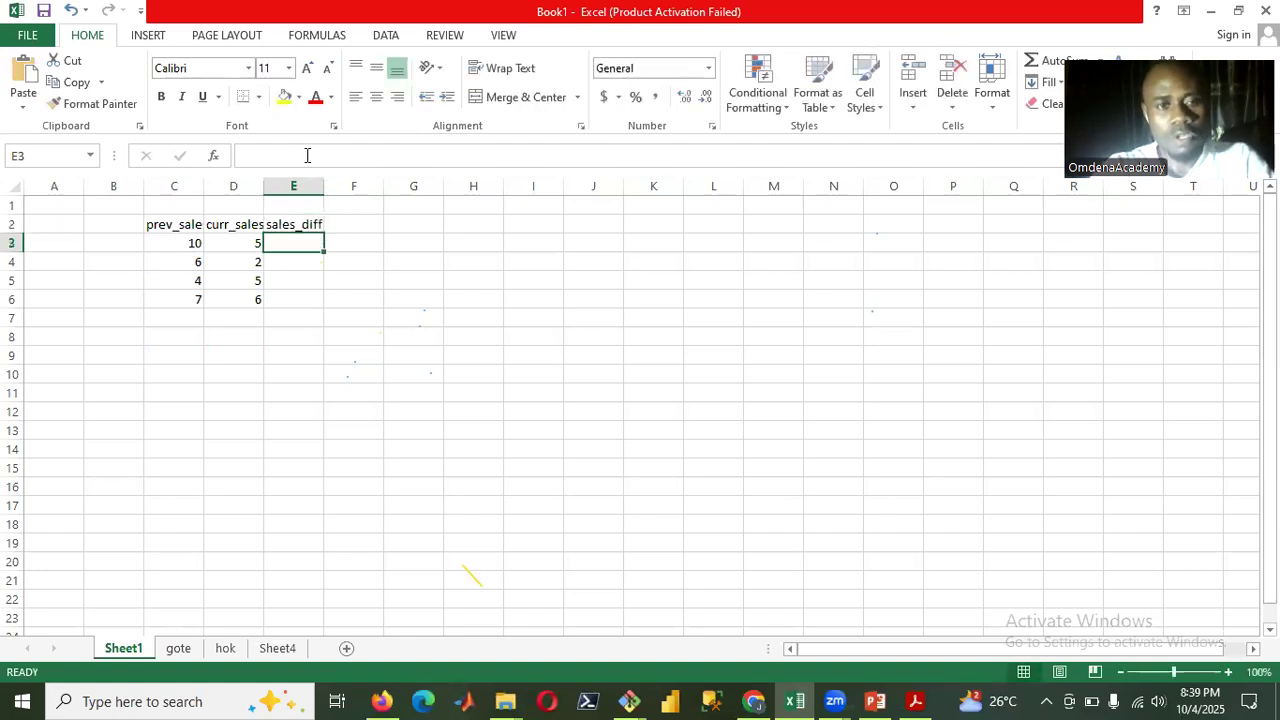
click(292, 220)
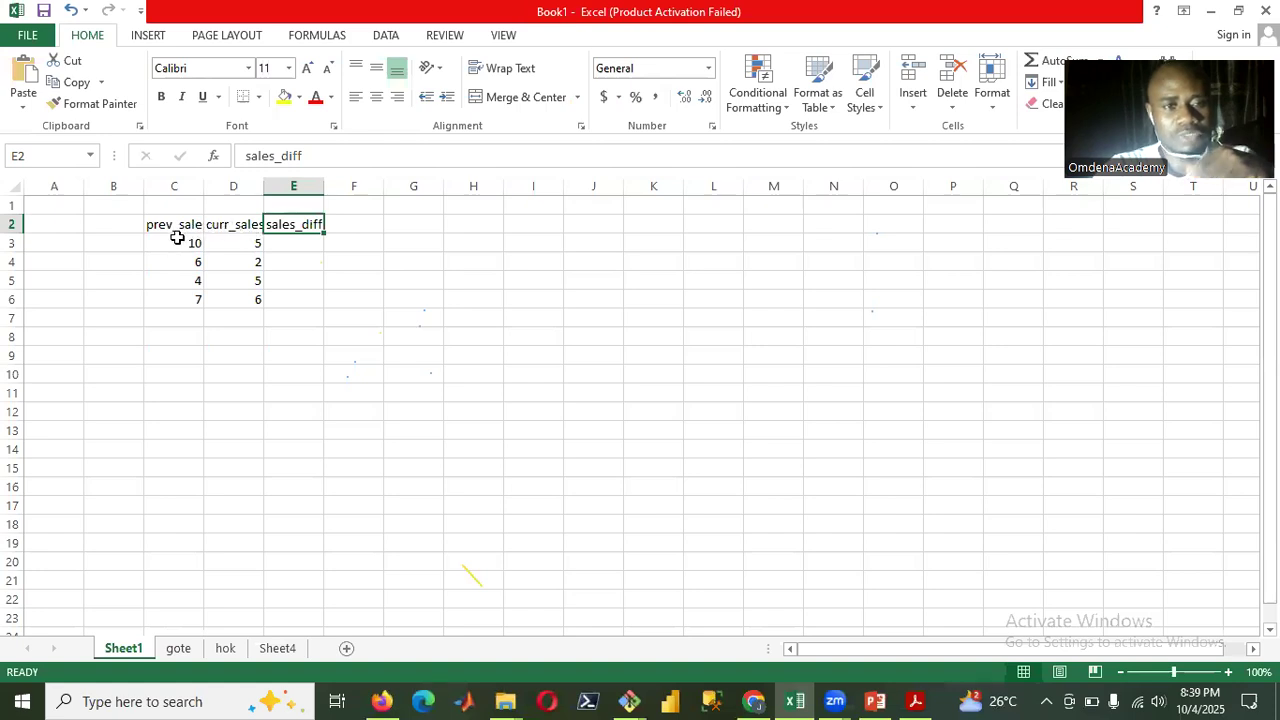
click(286, 245)
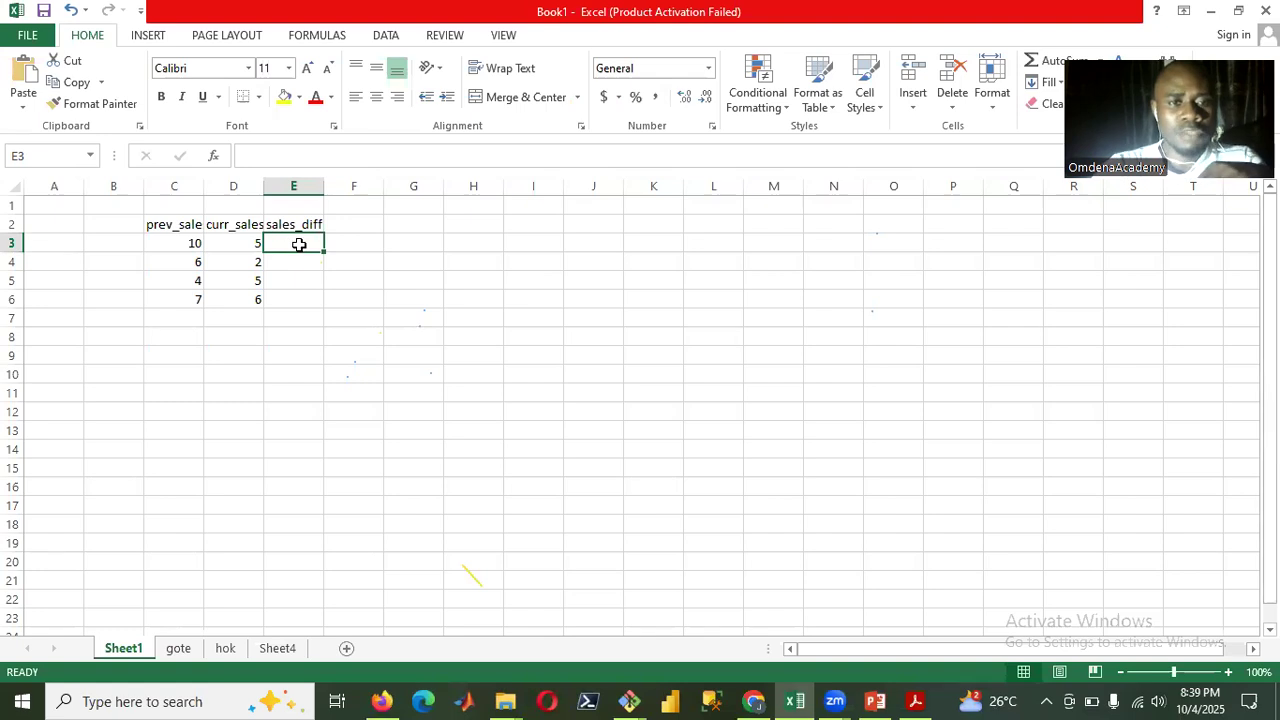
text(=)
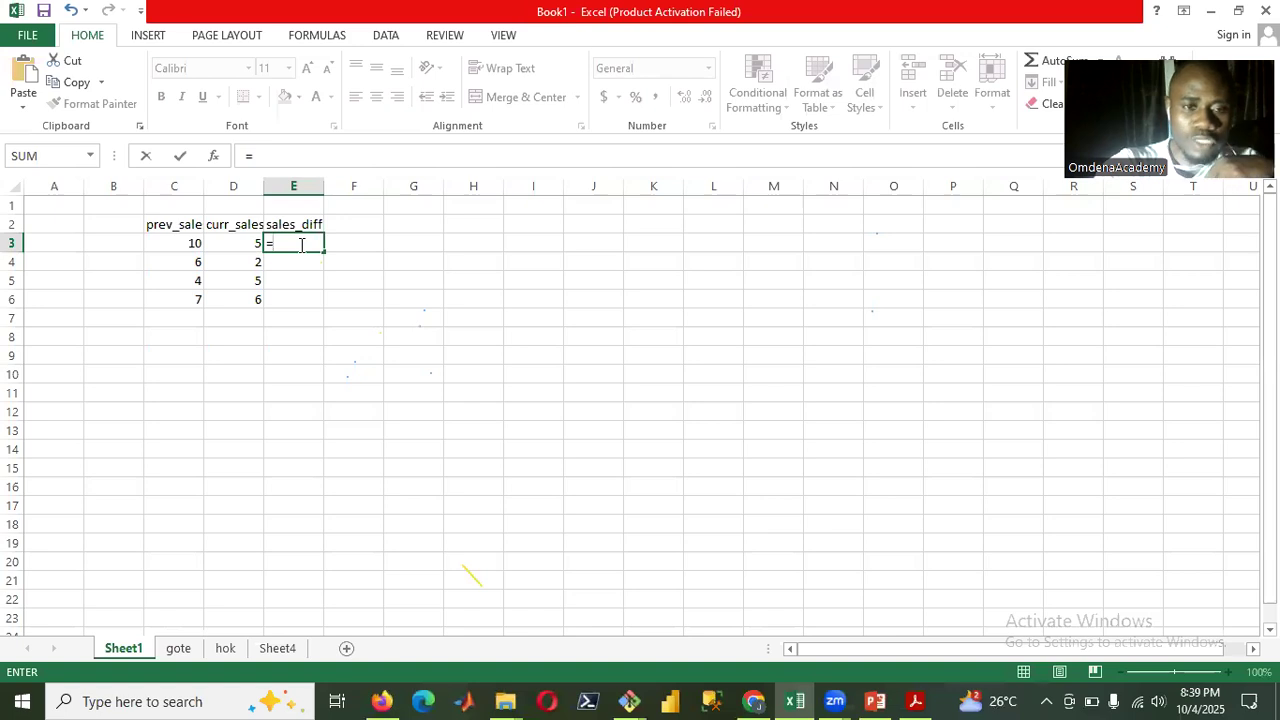
text(SU)
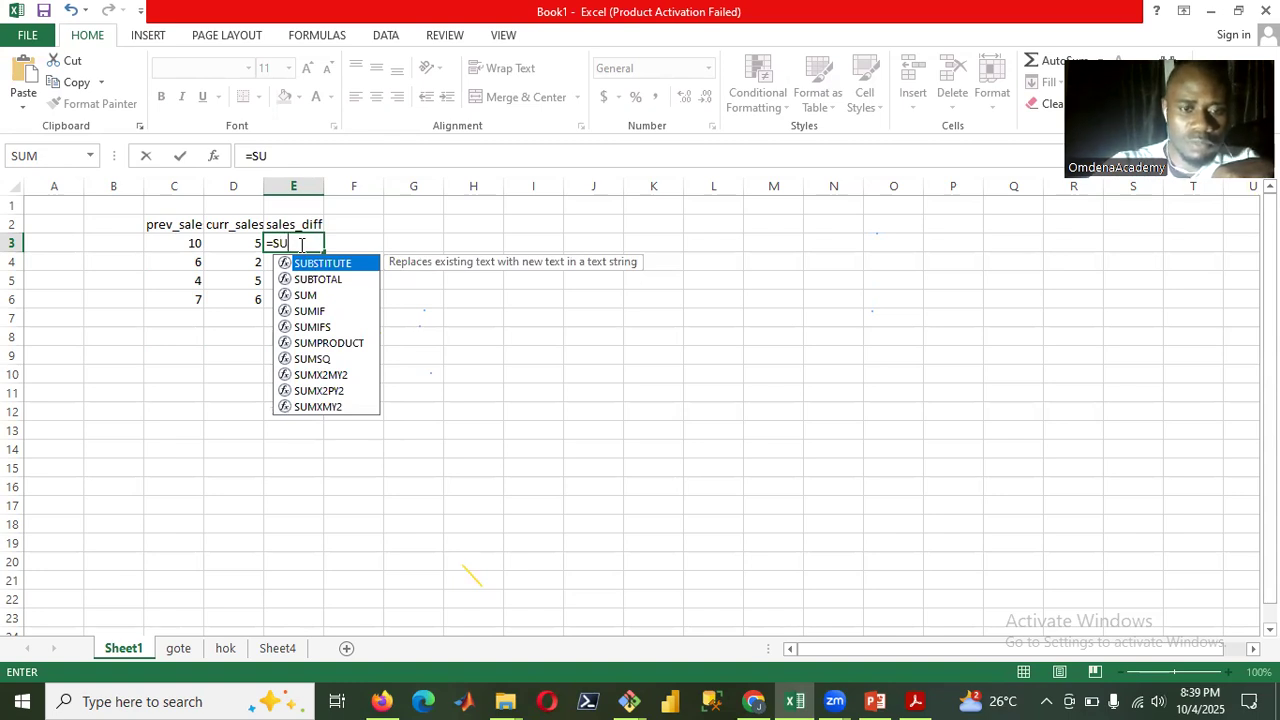
text(B)
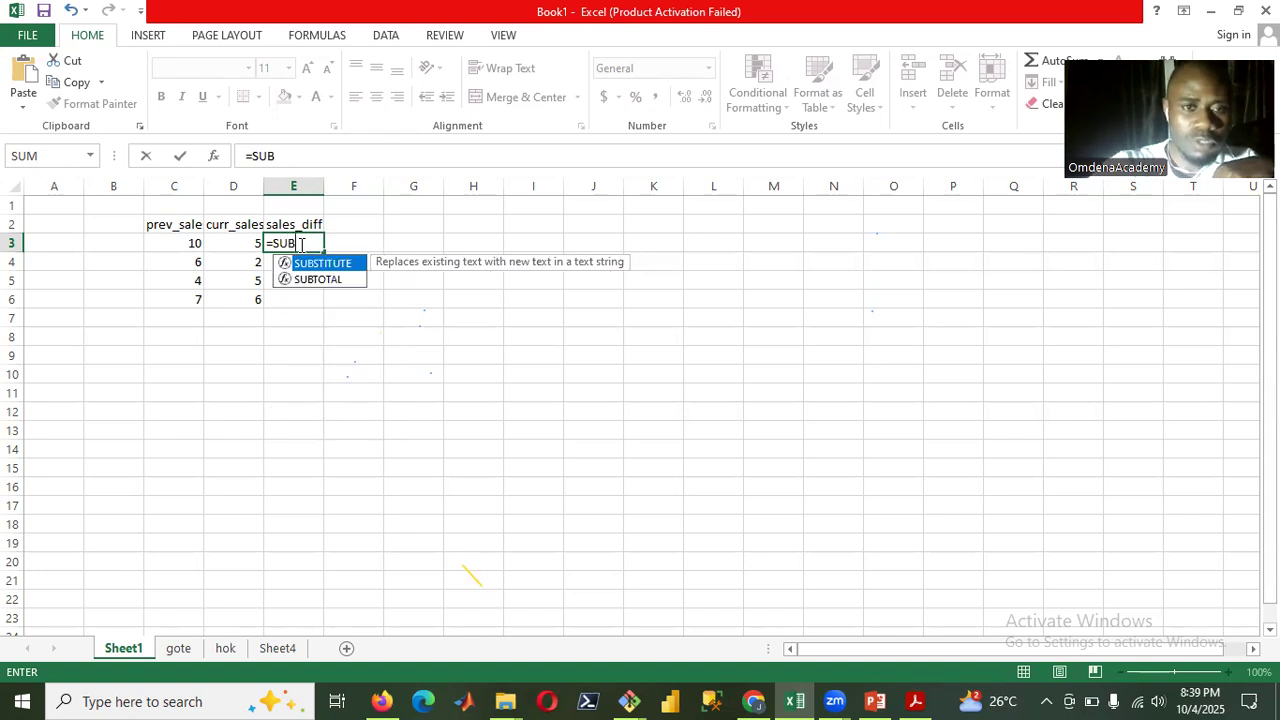
key(BackSpace)
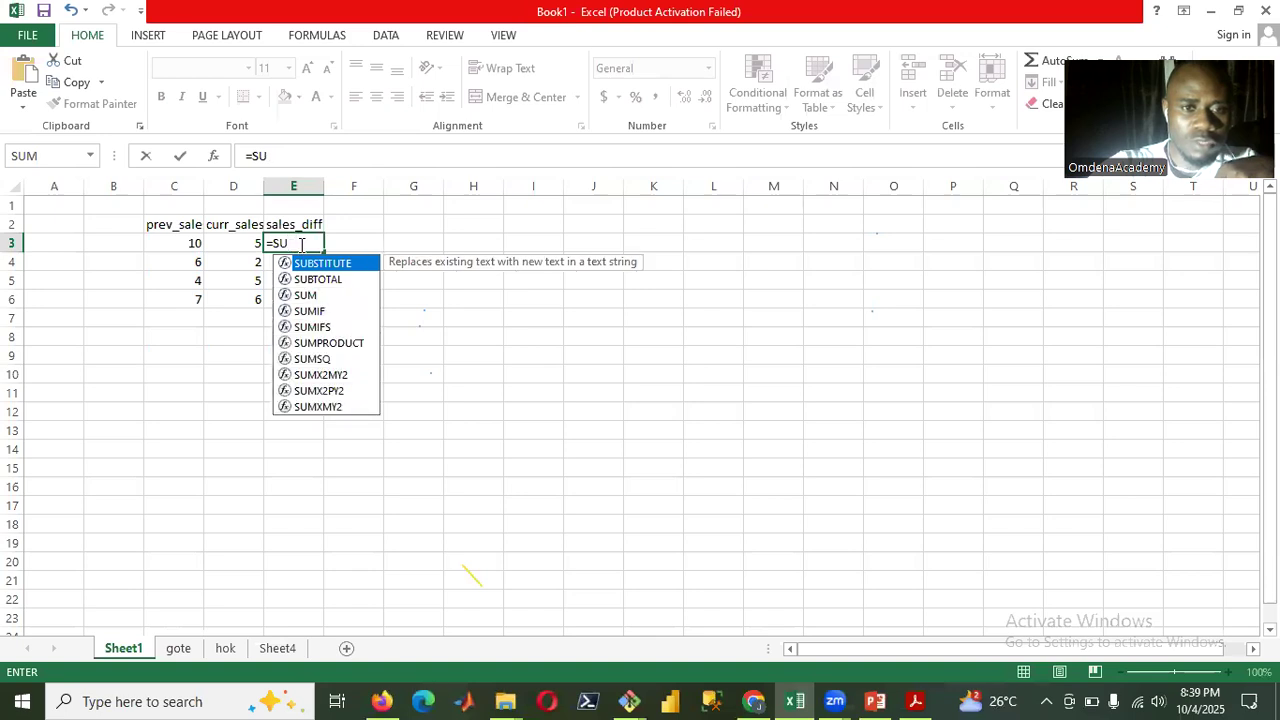
key(BackSpace)
key(BackSpace)
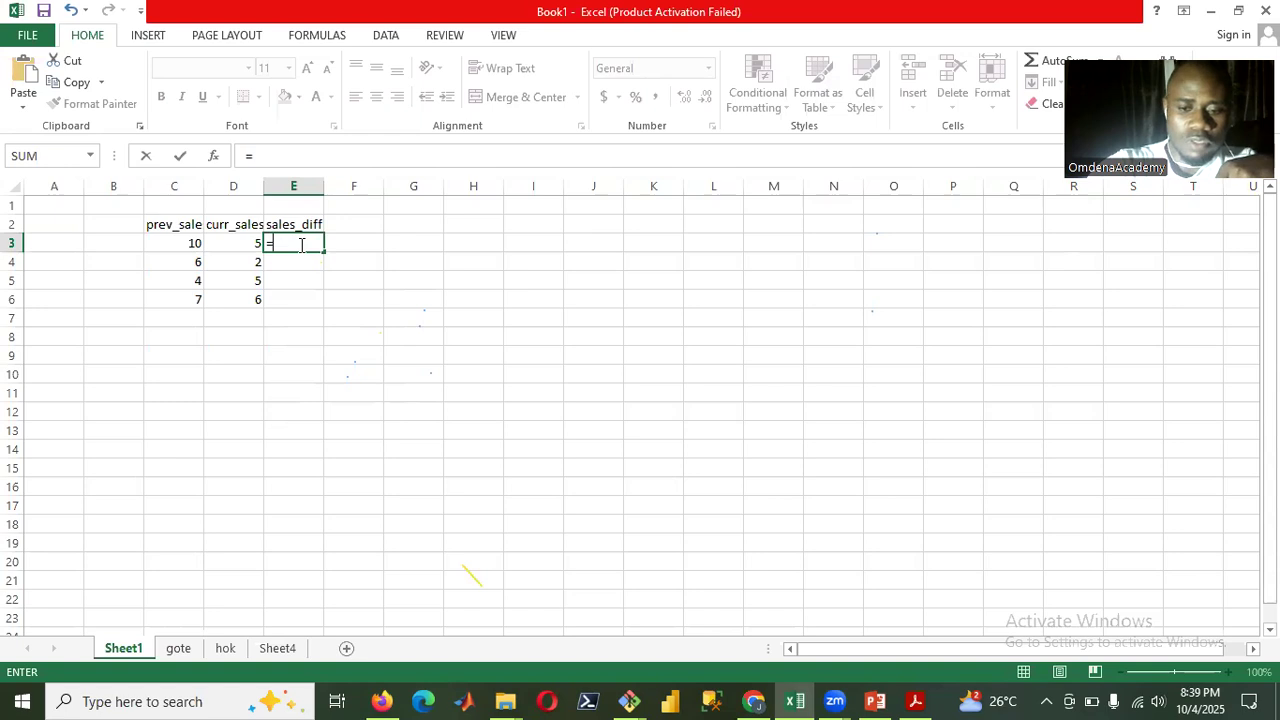
text(MI)
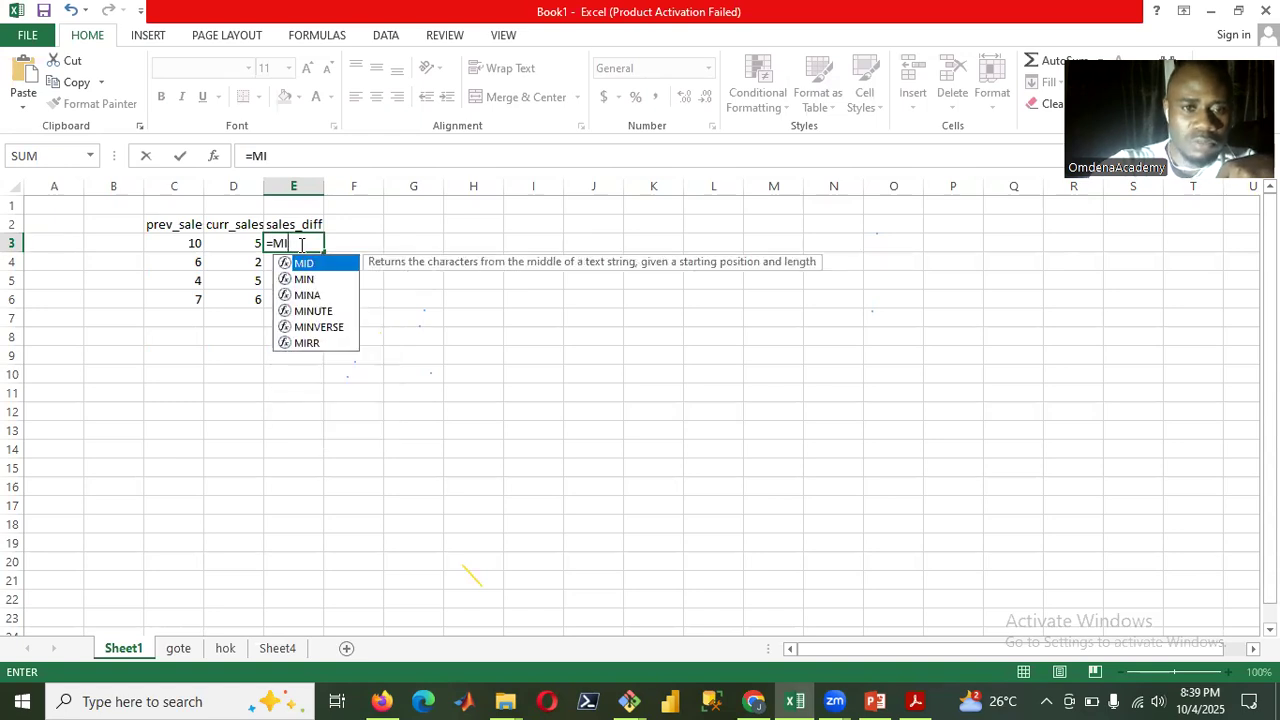
key(BackSpace)
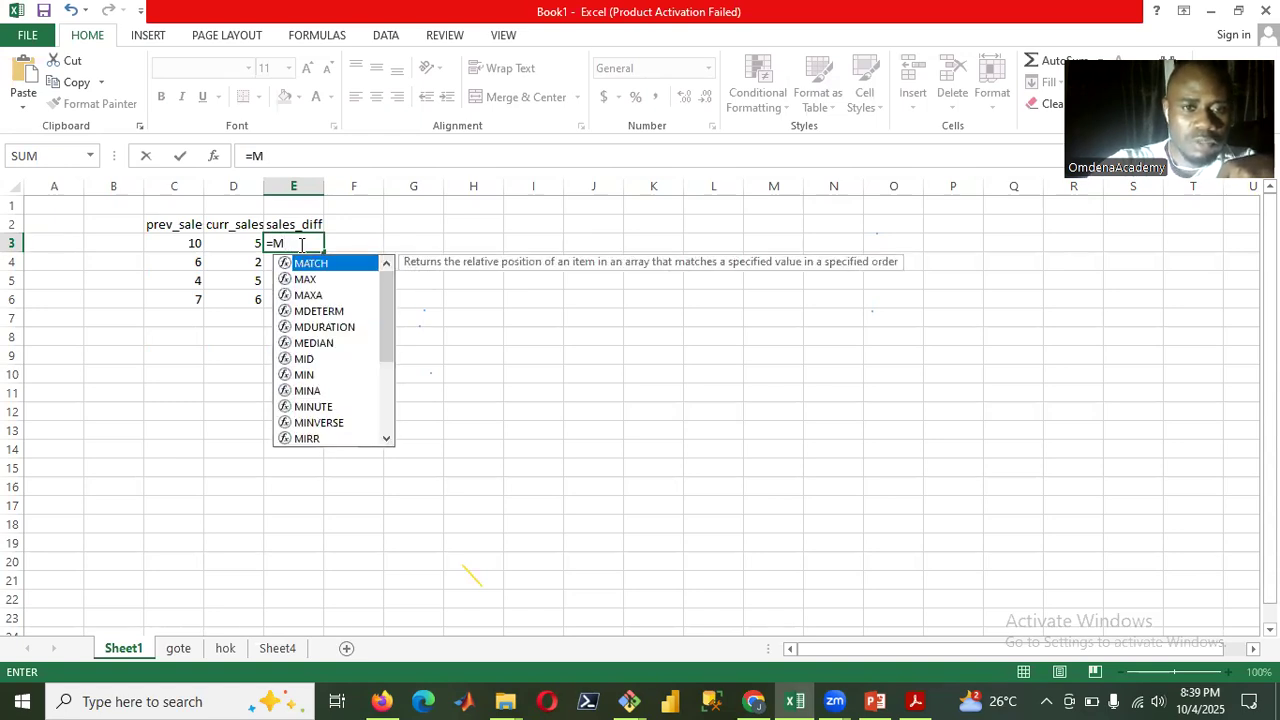
key(BackSpace)
key(BackSpace)
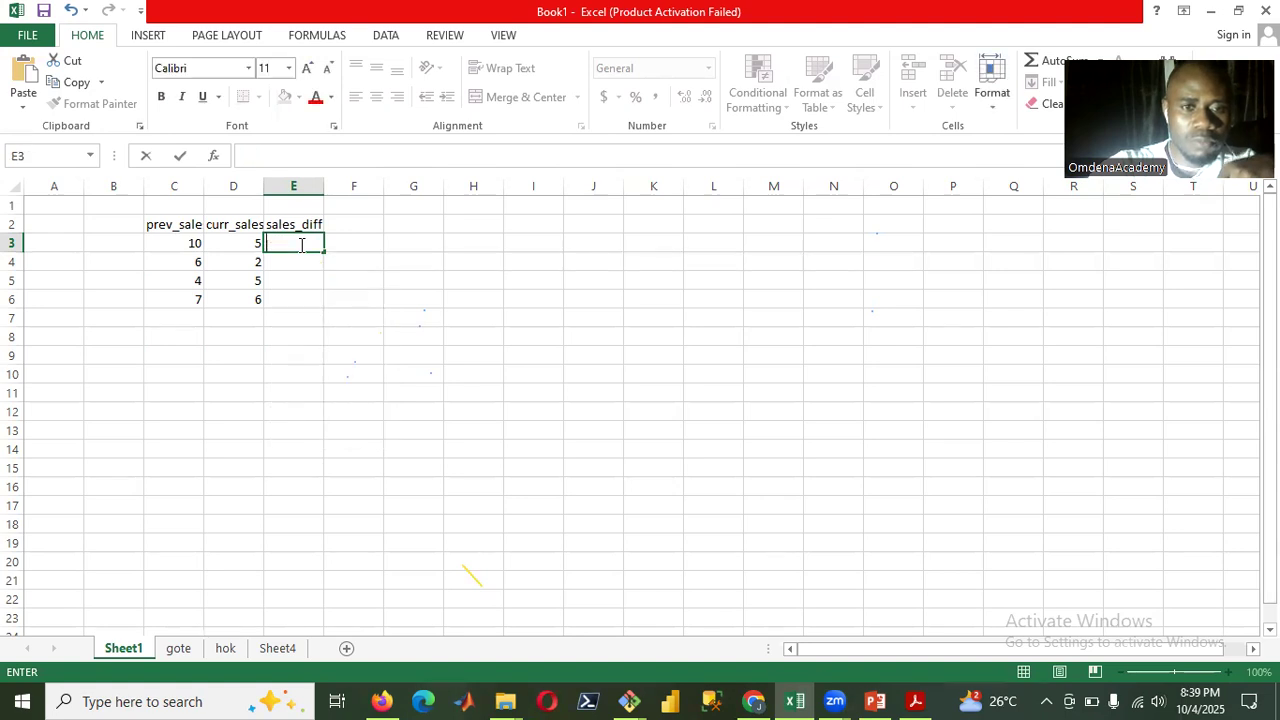
click(352, 282)
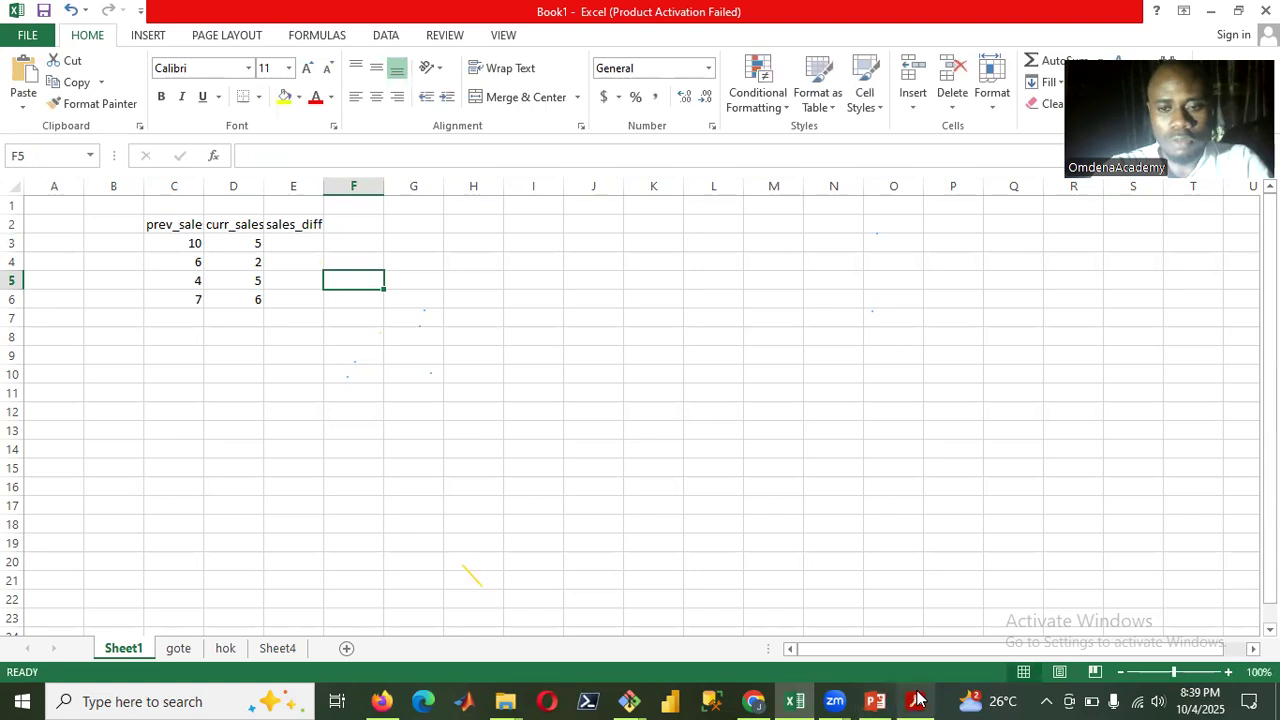
mouse_move(916, 700)
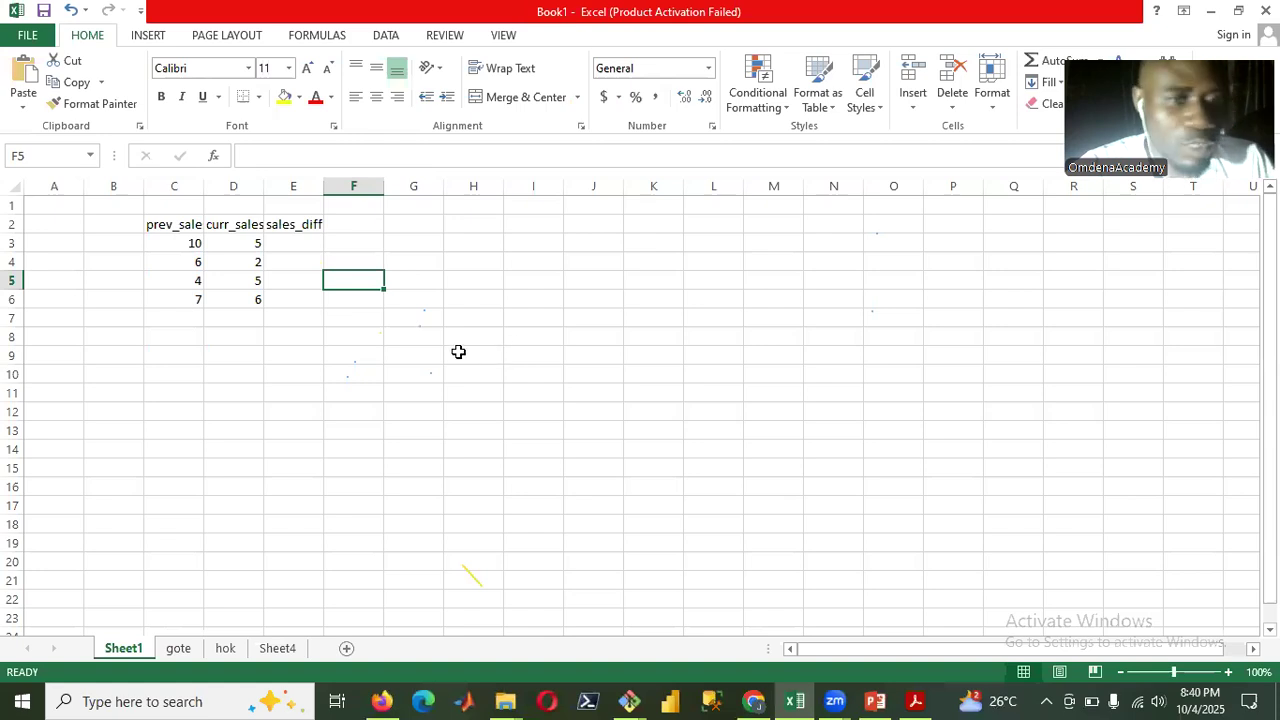
Enter the formula =C3-D3 in cell E3 and fill it down the sales_diff column to E6.
click(364, 245)
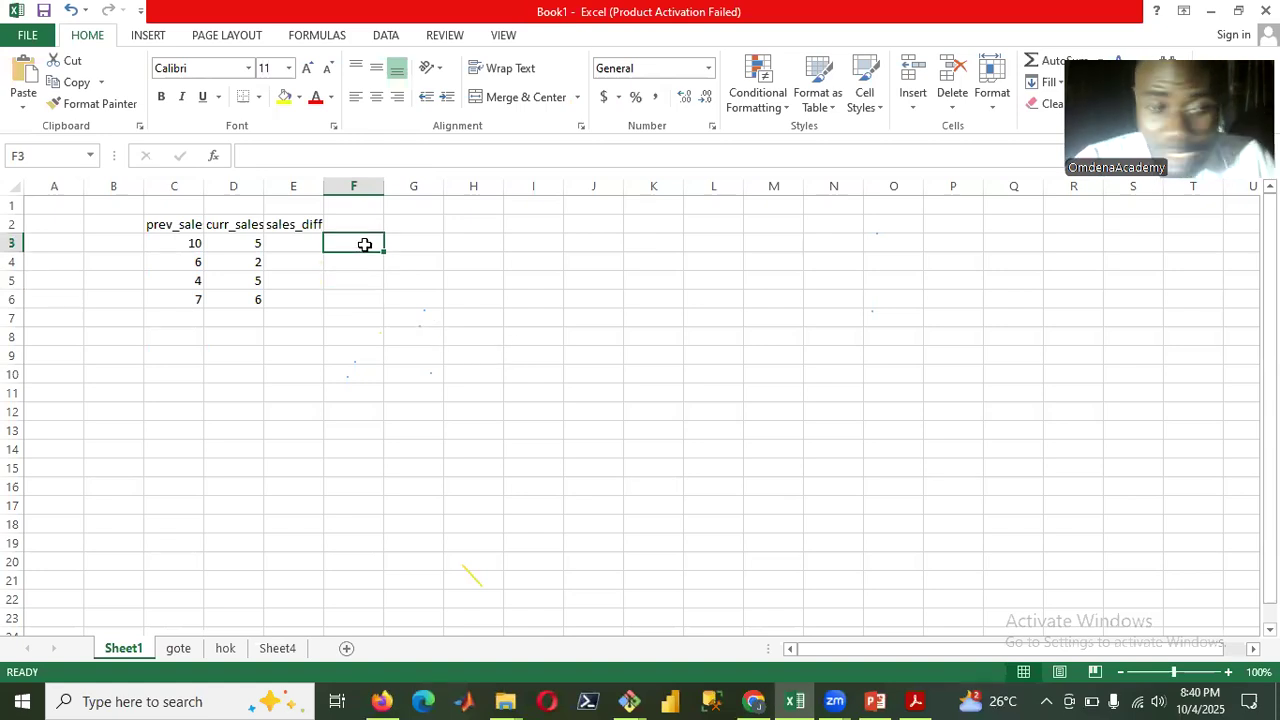
click(291, 246)
text(=)
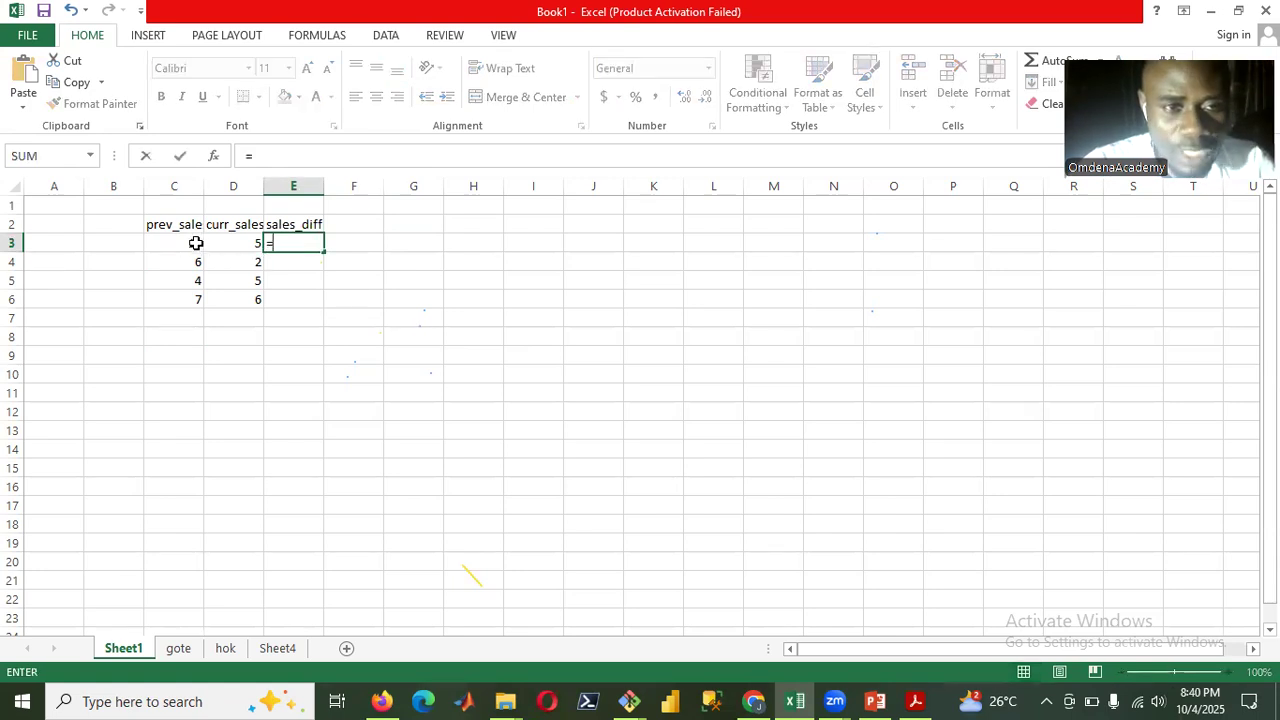
click(196, 243)
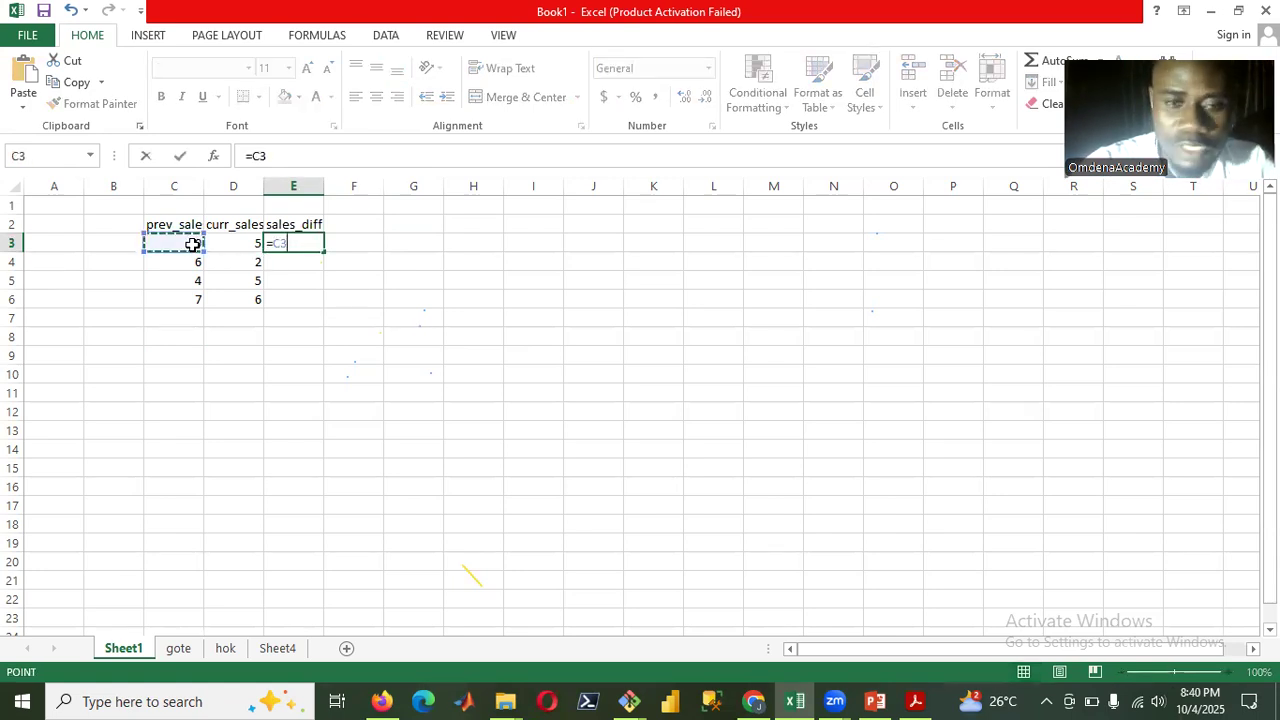
text(-)
click(226, 243)
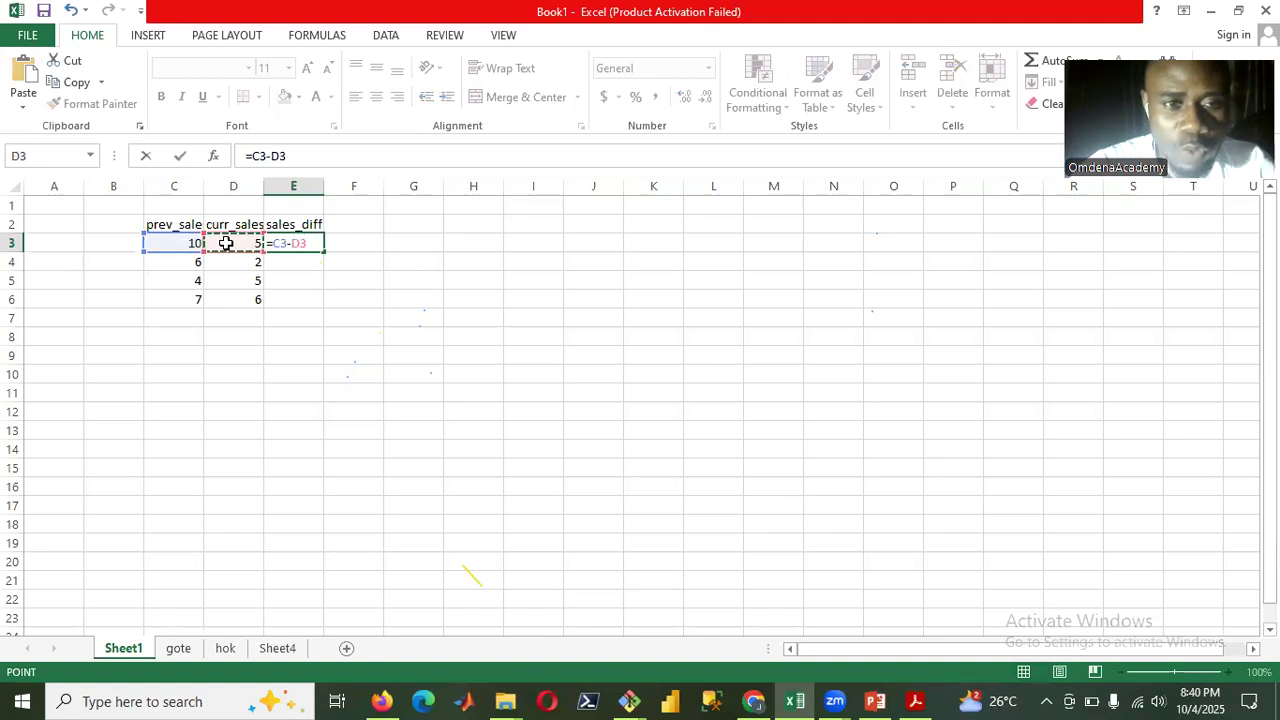
key(Return)
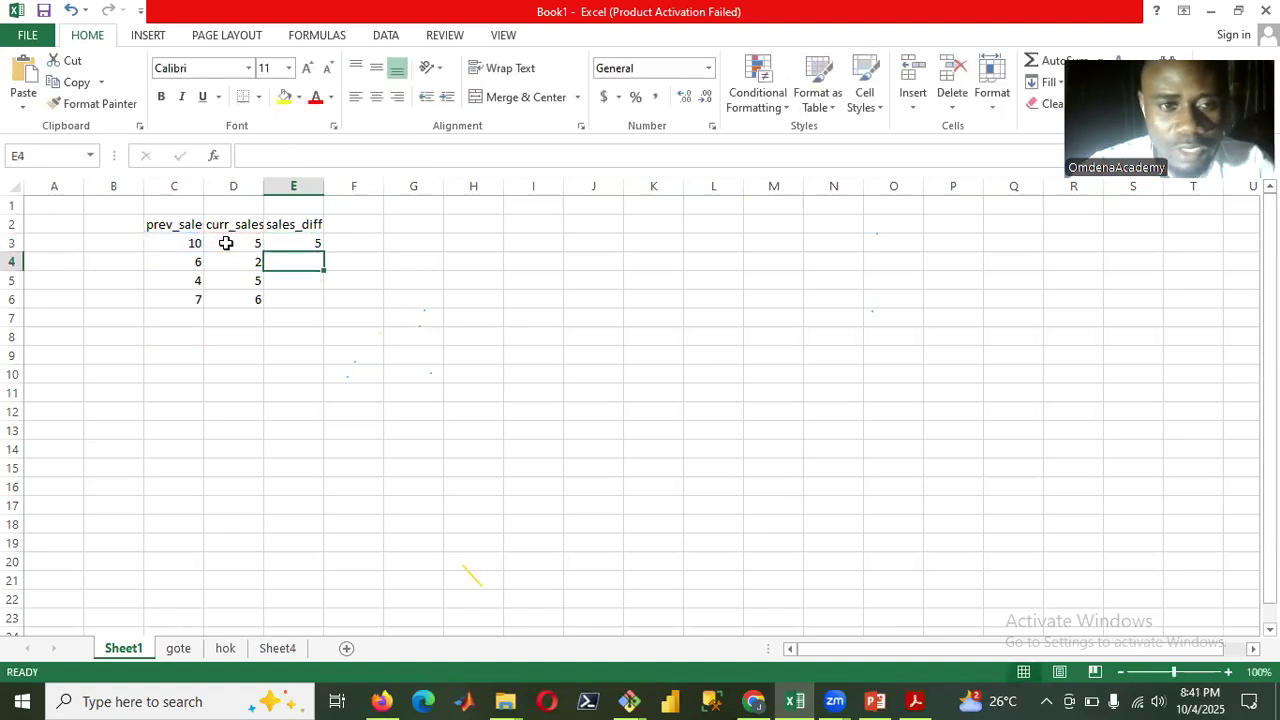
click(288, 242)
drag(324, 251, 312, 314)
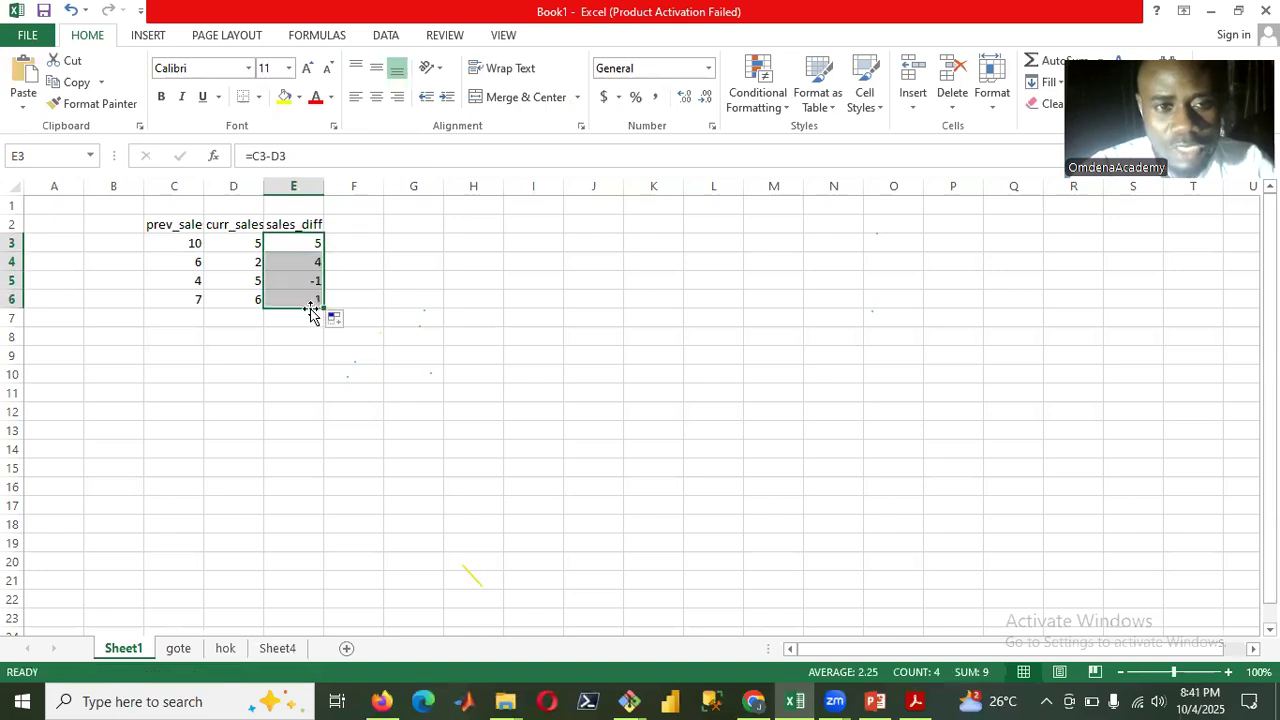
click(306, 338)
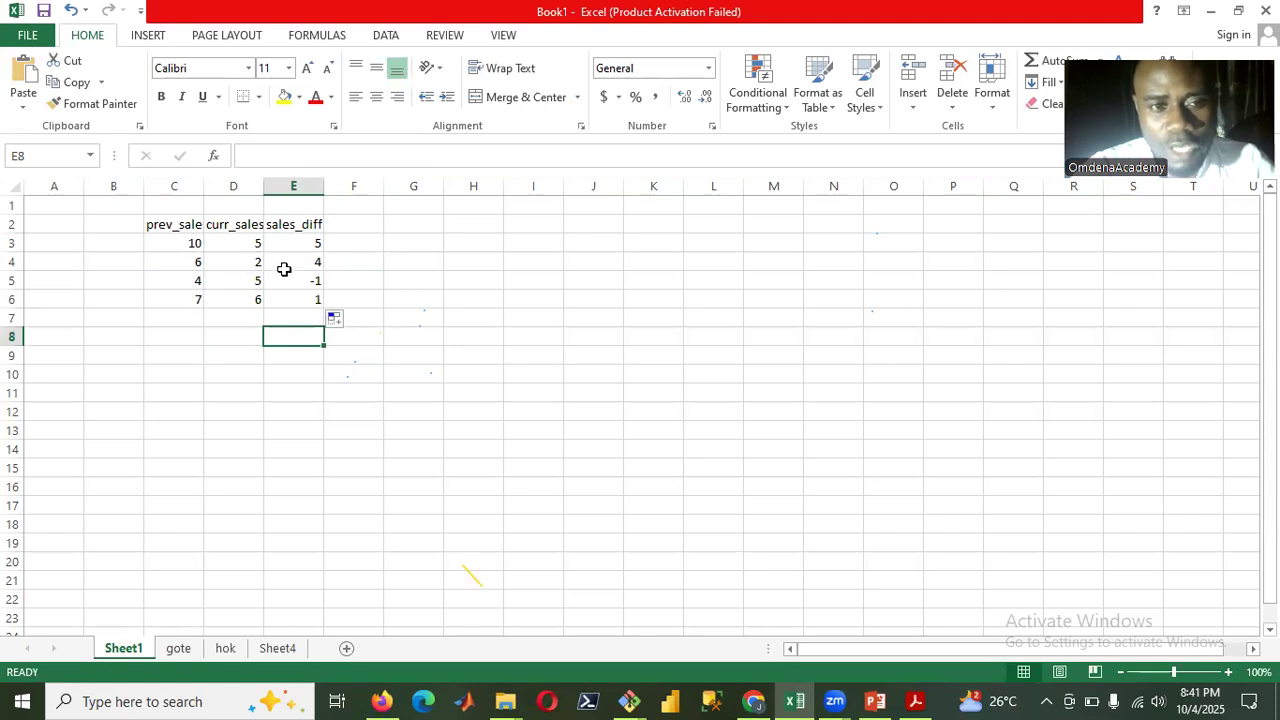
Clear the formulas from cells E3 to E6 in the sales_diff column.
drag(288, 243, 293, 293)
key(Delete)
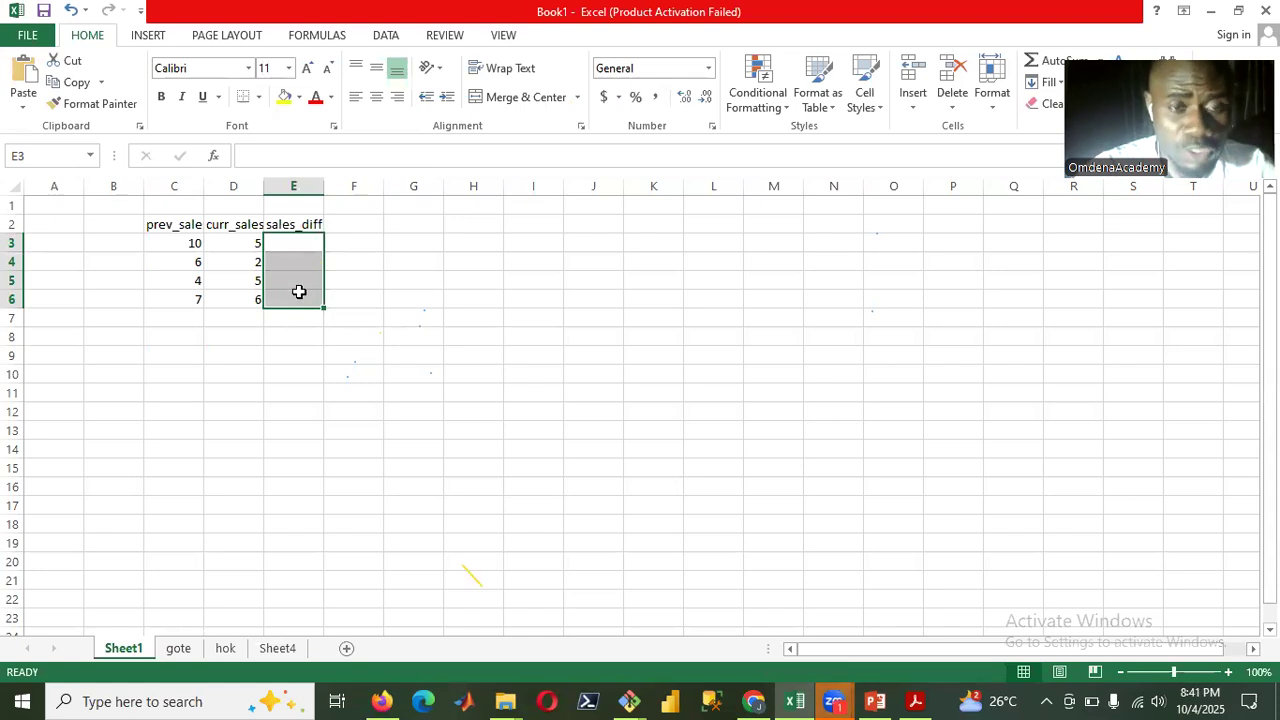
Calculate previous minus current sales in cell E3 with =C3-D3 and copy the formula down to E6.
click(297, 241)
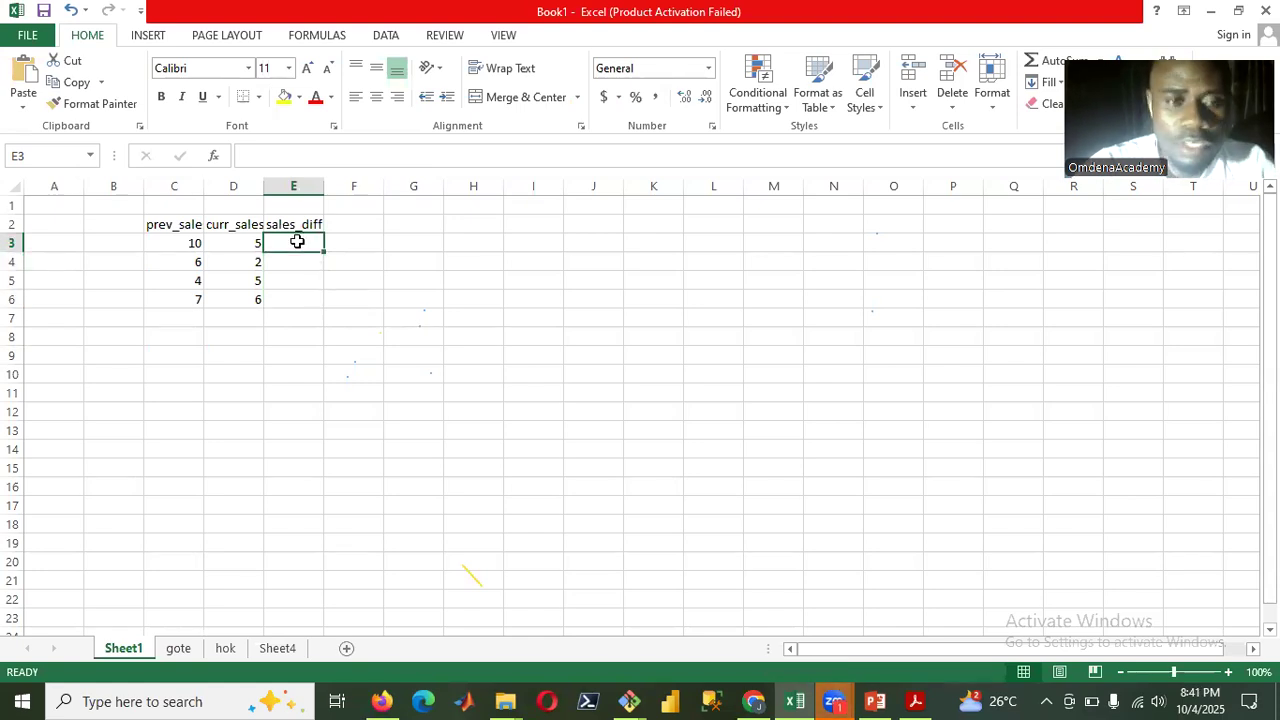
text(=)
click(193, 245)
text(-)
click(220, 243)
key(Return)
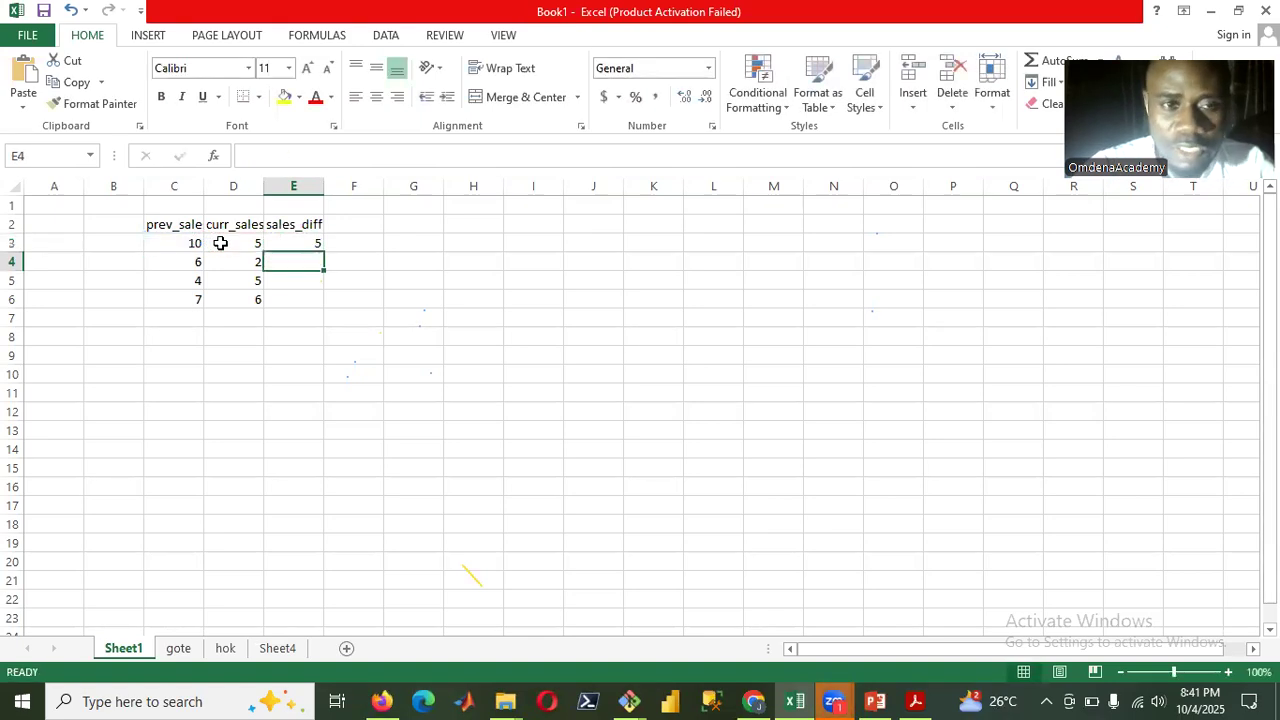
click(293, 242)
drag(324, 252, 309, 308)
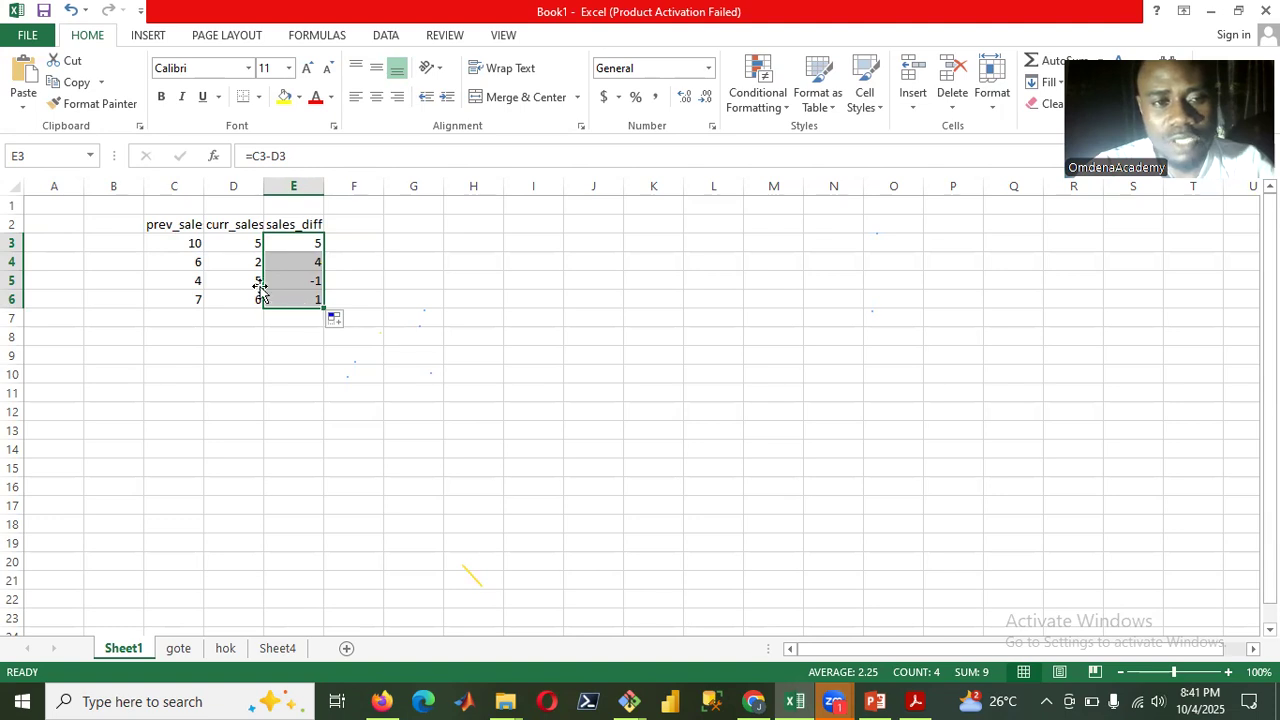
click(280, 260)
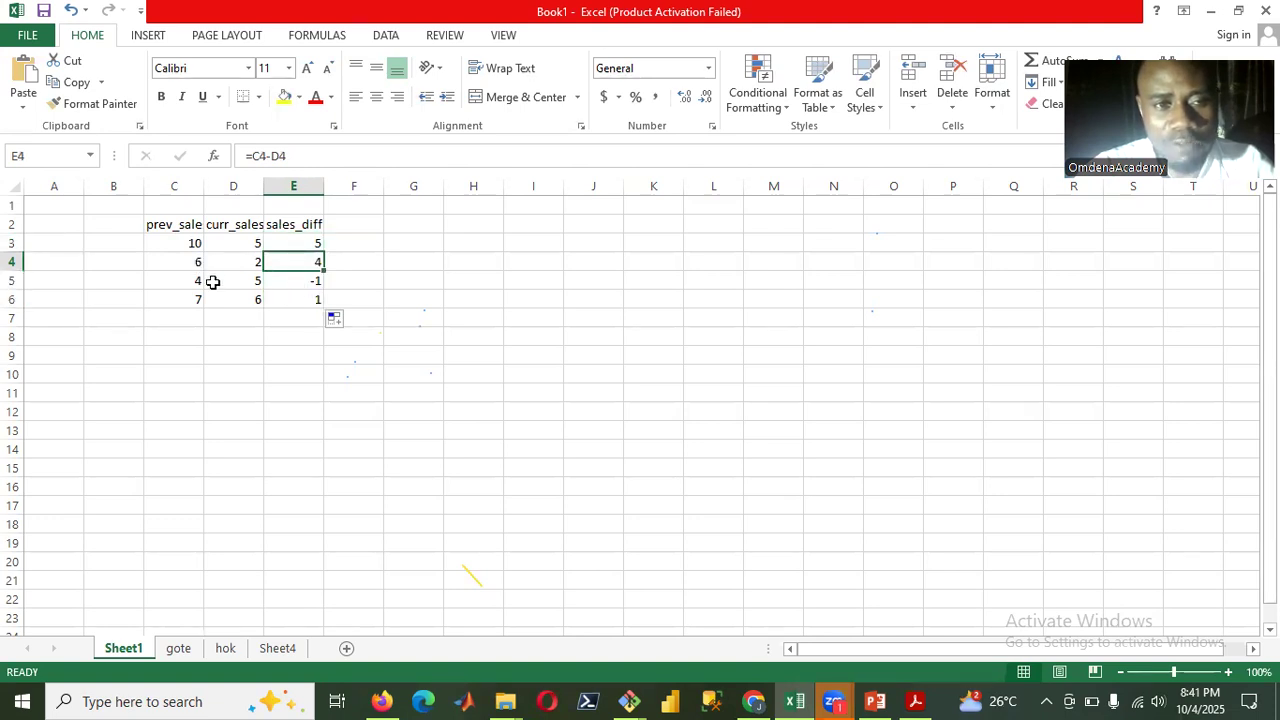
click(246, 279)
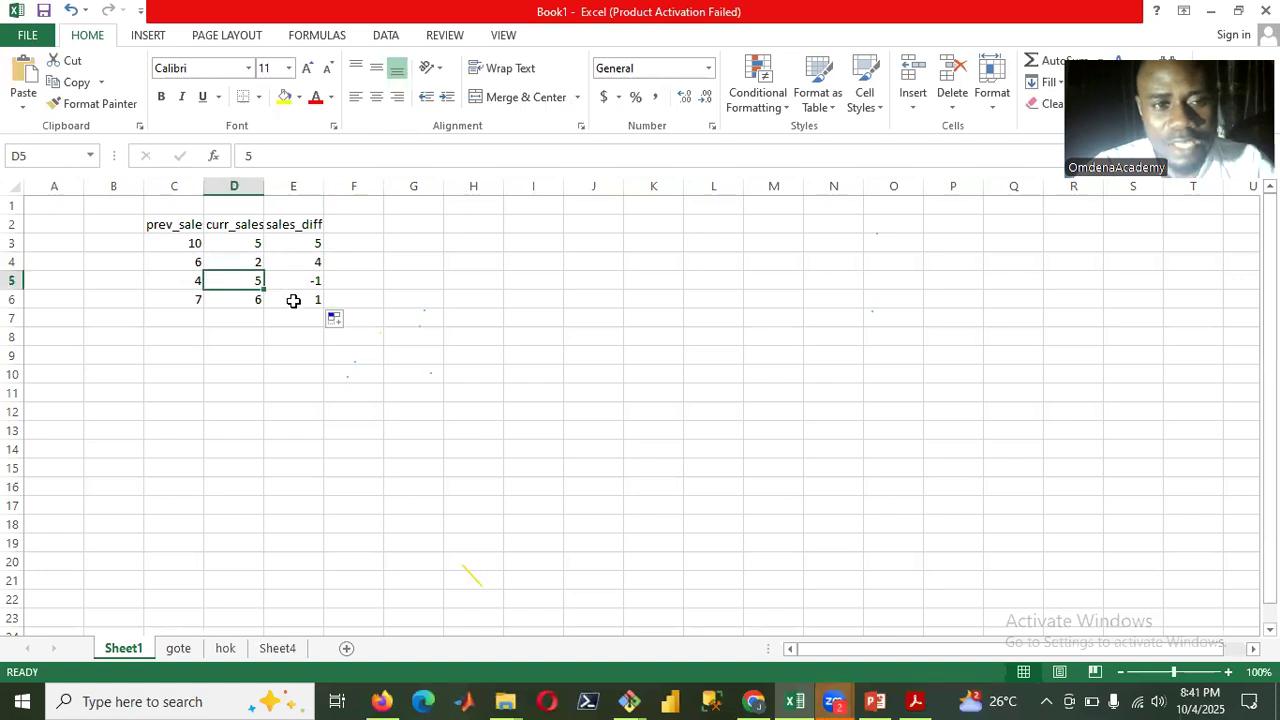
click(294, 297)
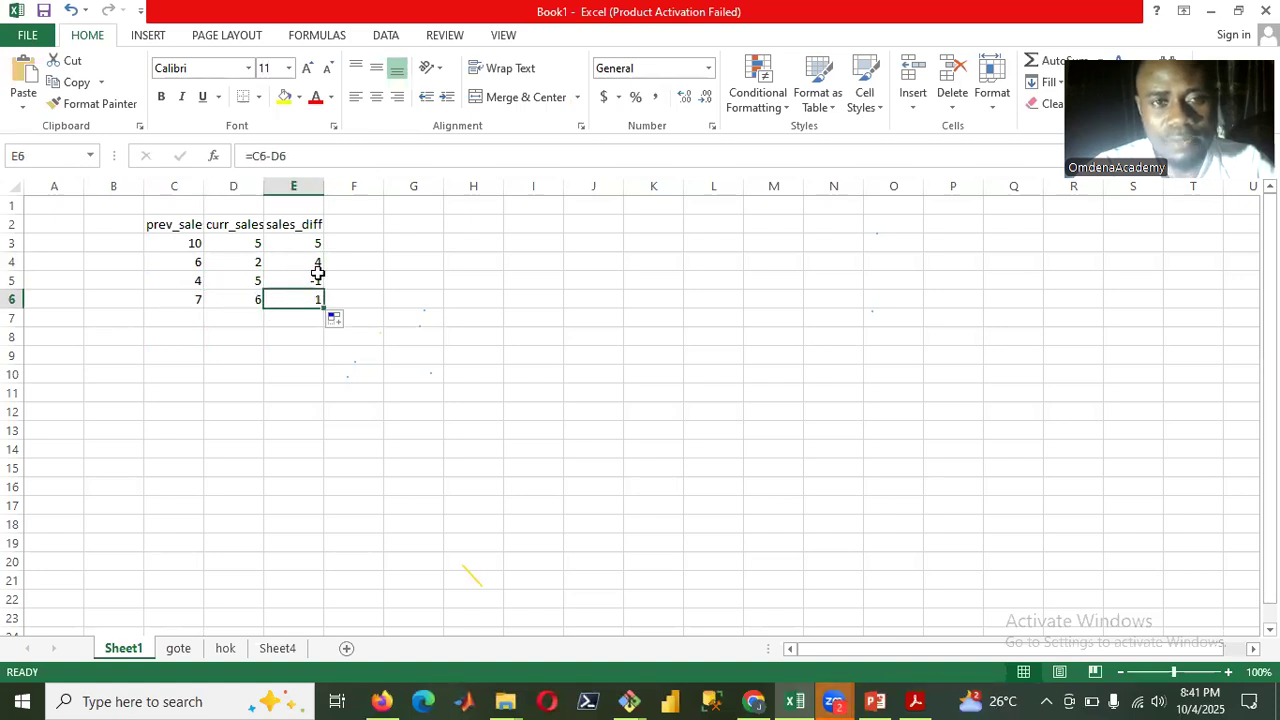
click(498, 65)
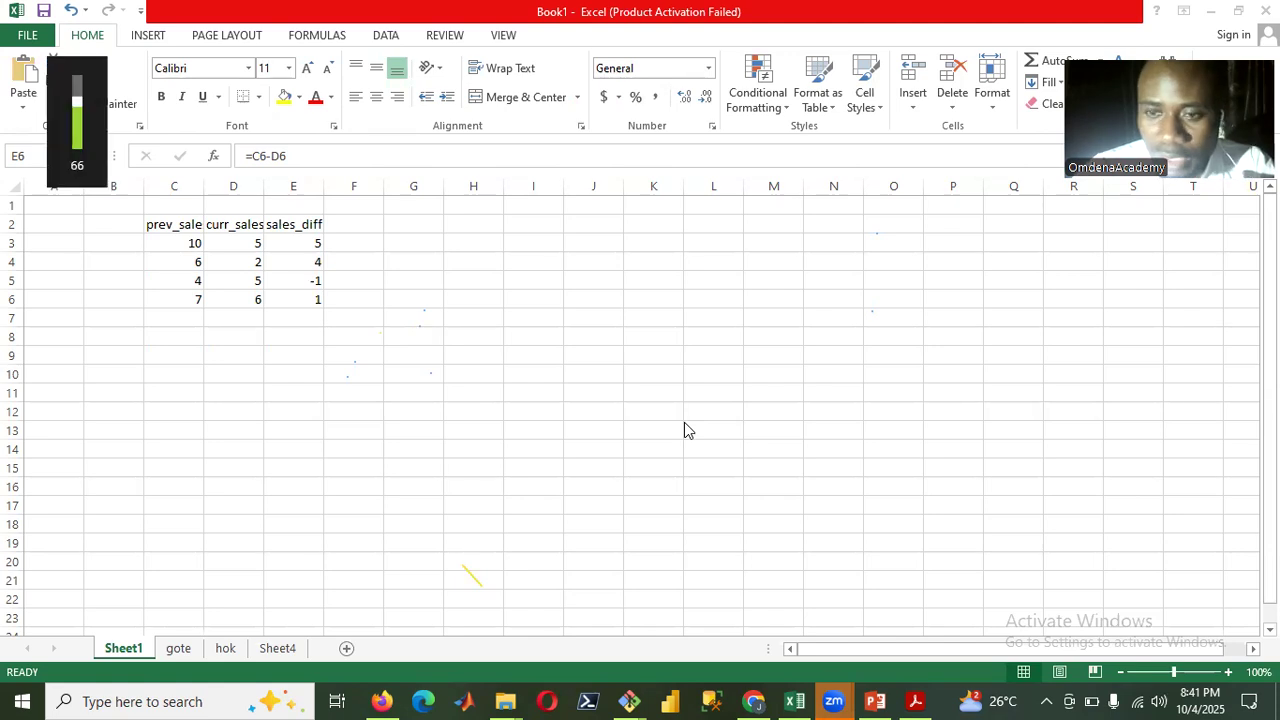
key(XF86AudioRaiseVolume)
key(XF86AudioRaiseVolume)
key(XF86AudioRaiseVolume)
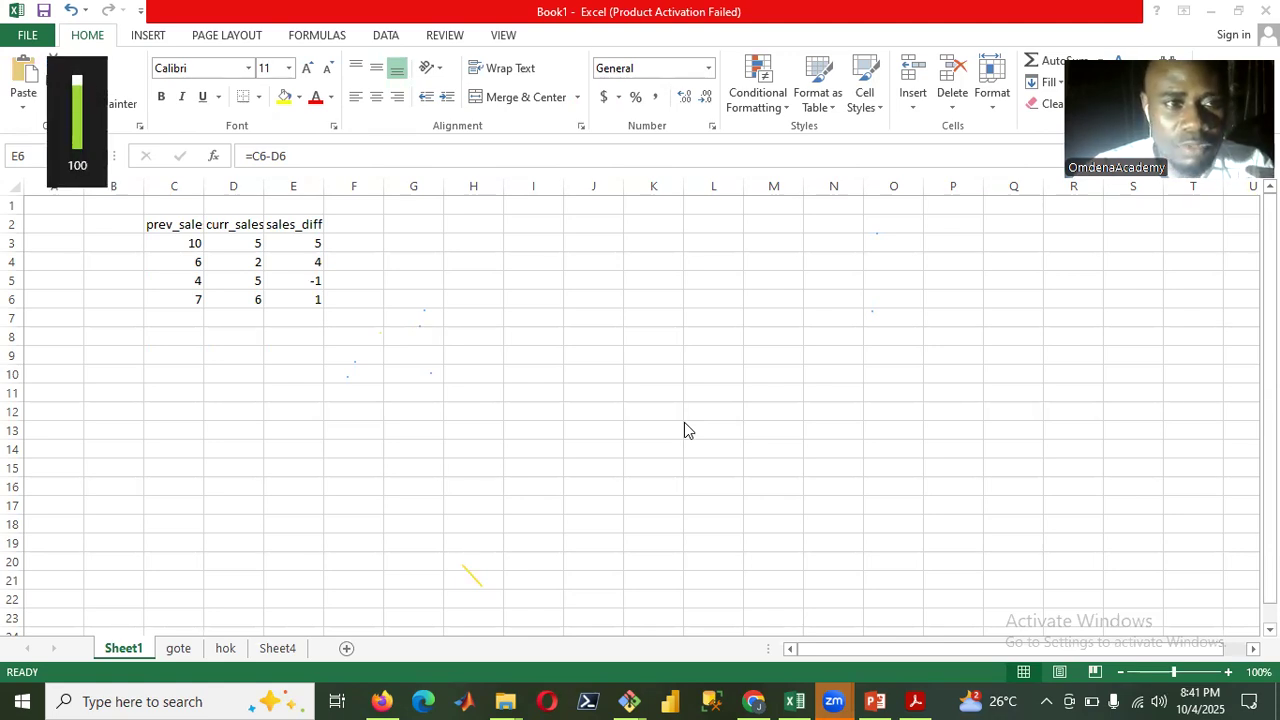
Add the column header sales_add in cell F2.
click(311, 326)
click(365, 228)
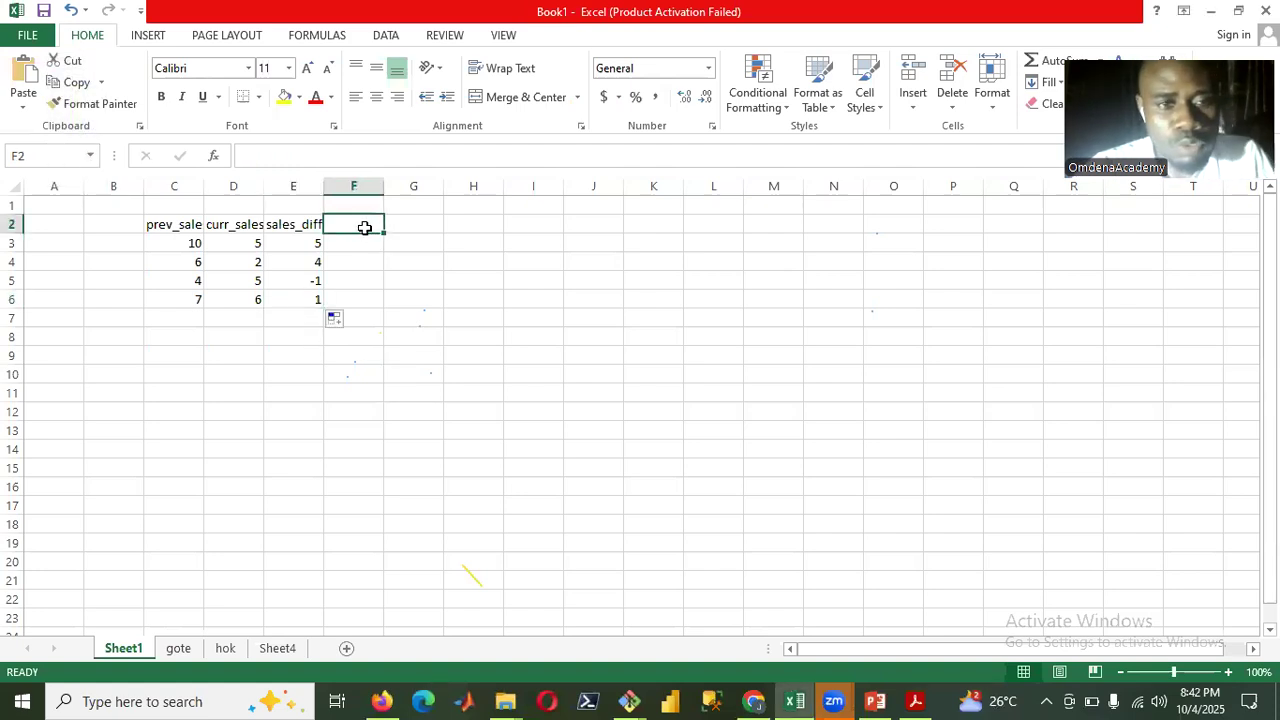
text(s)
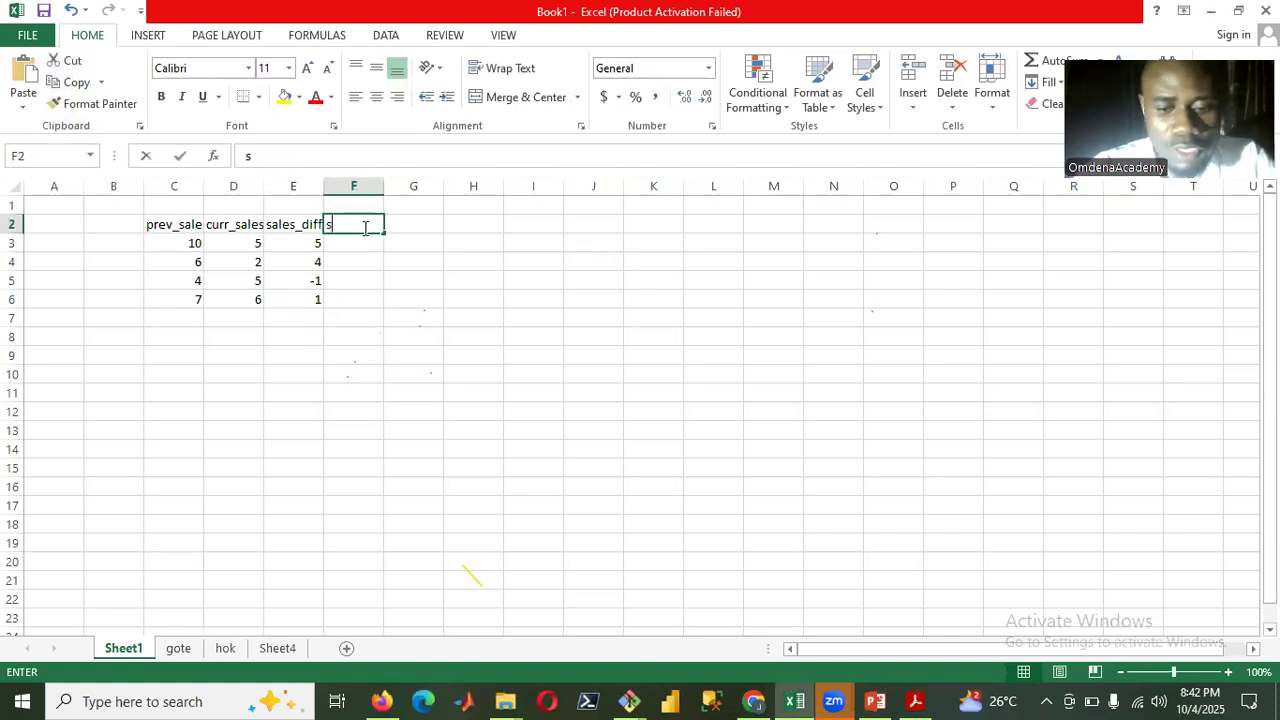
text(ales_add)
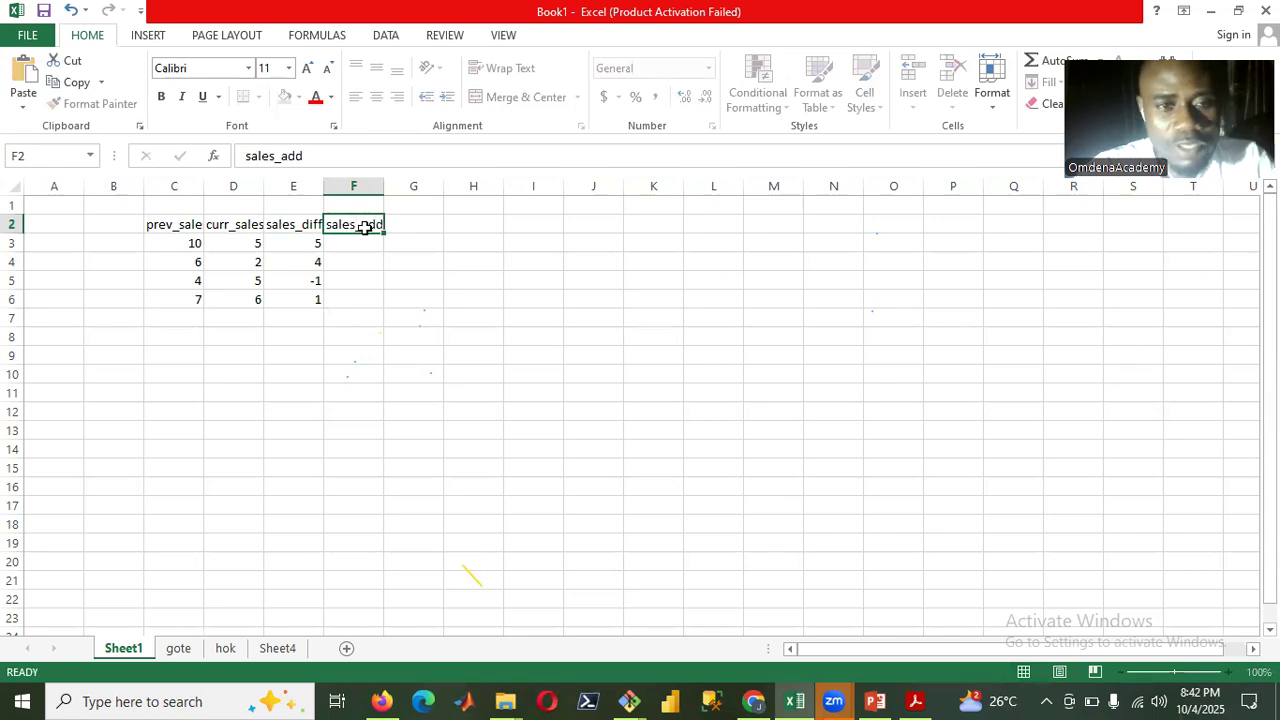
key(Return)
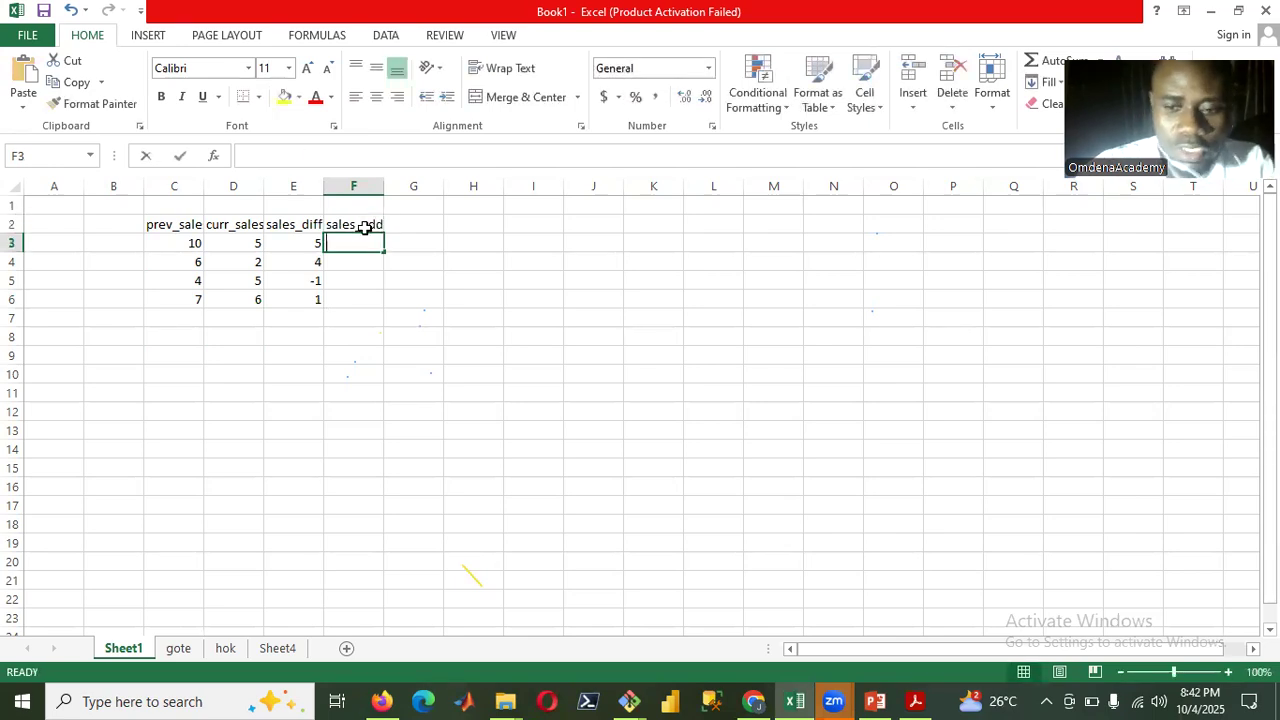
Enter the formula =C3+D3 in cell F3 and fill it down the sales_add column to F6.
text(=)
click(177, 237)
text(+)
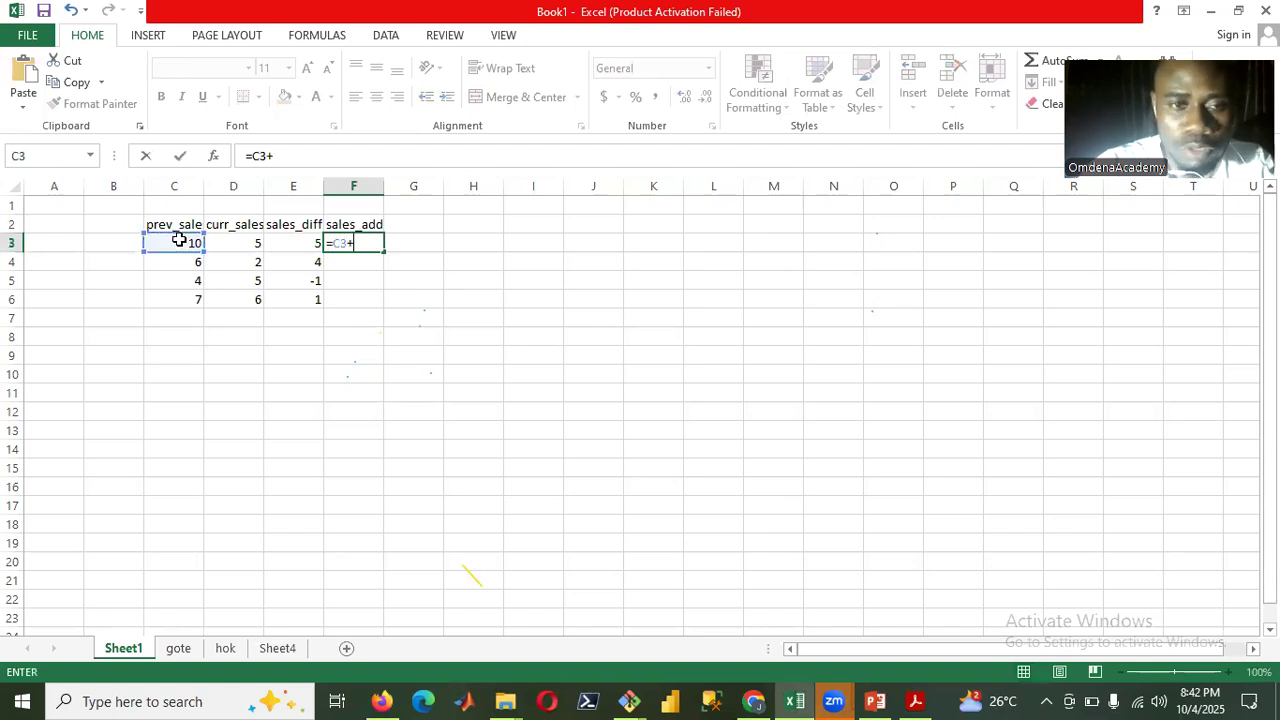
click(237, 240)
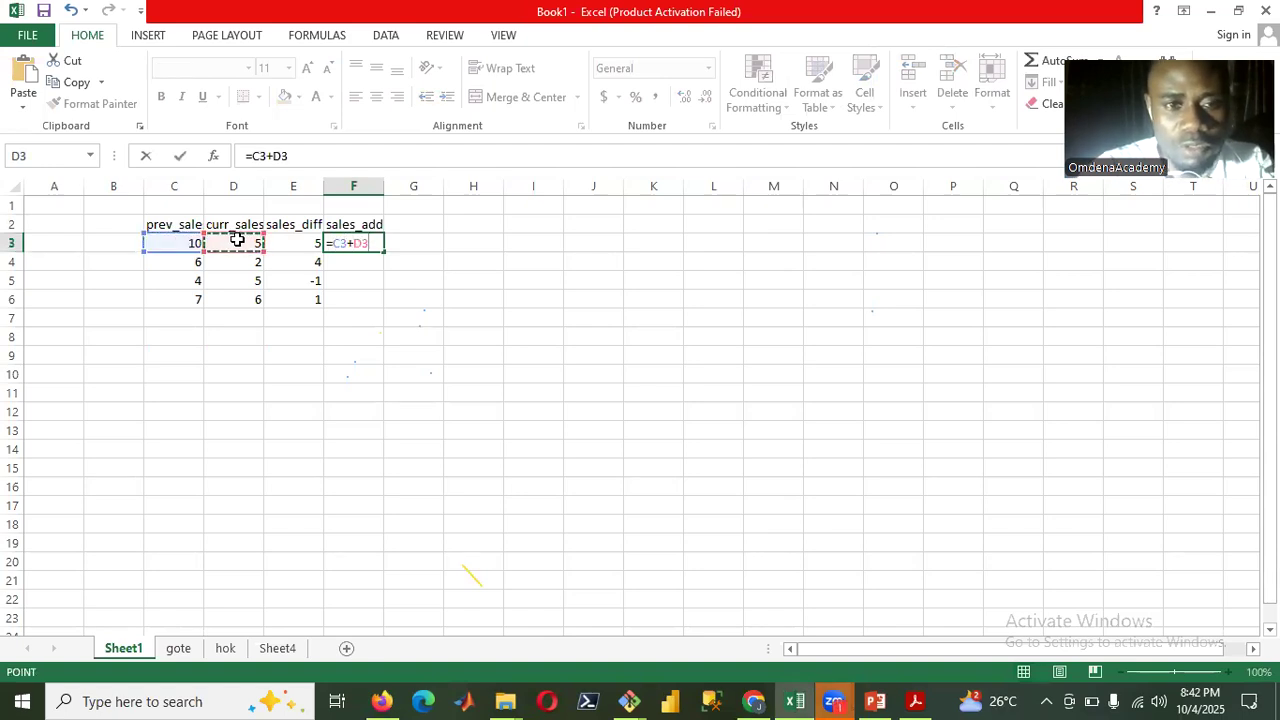
key(Return)
click(350, 243)
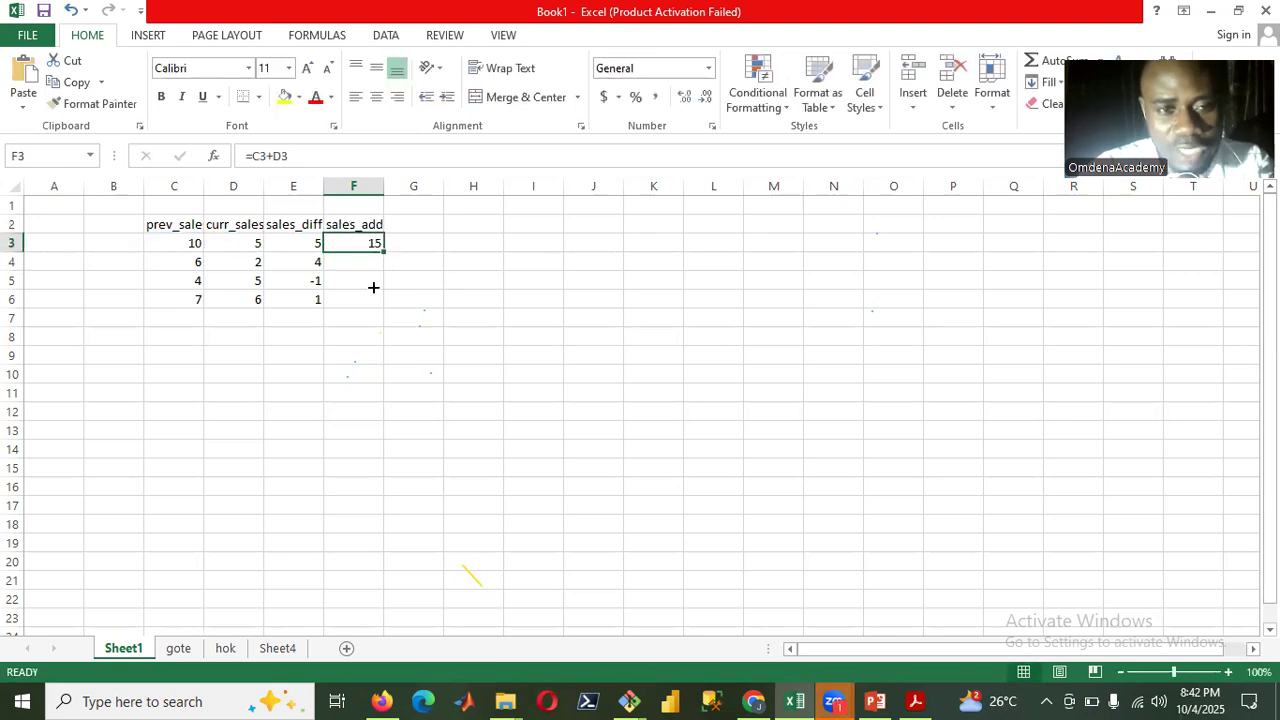
drag(373, 288, 375, 299)
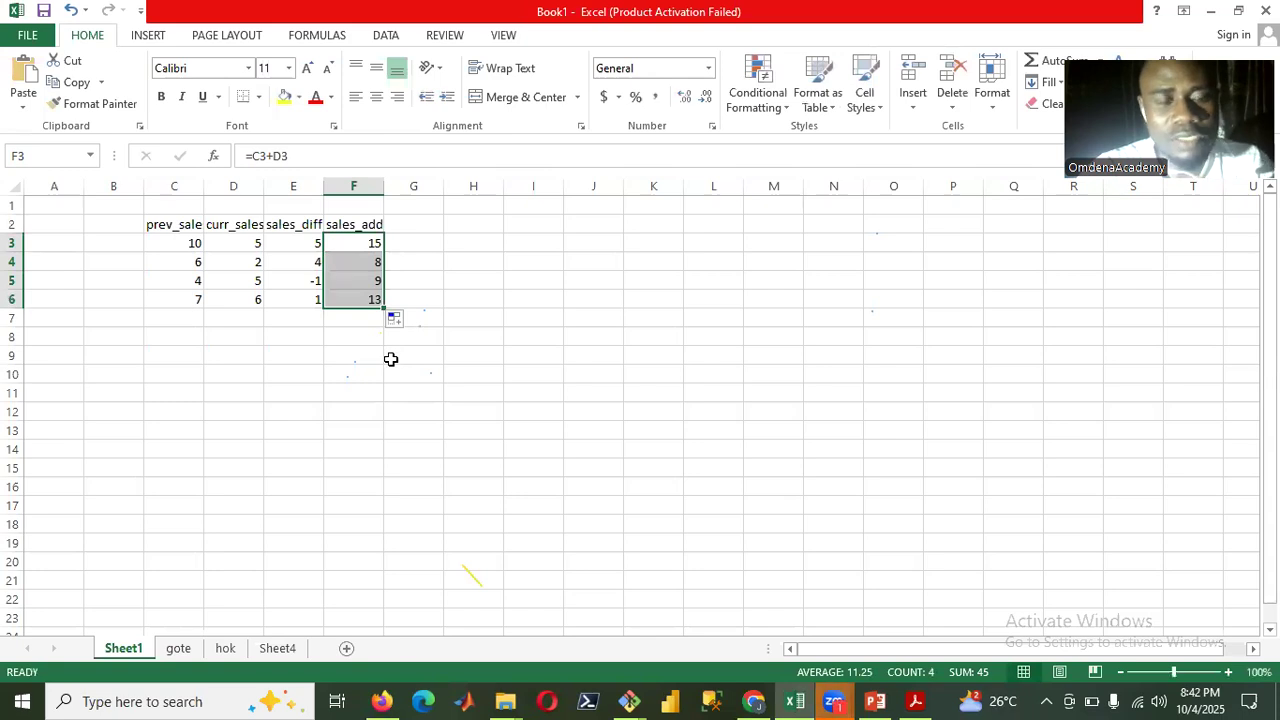
click(359, 246)
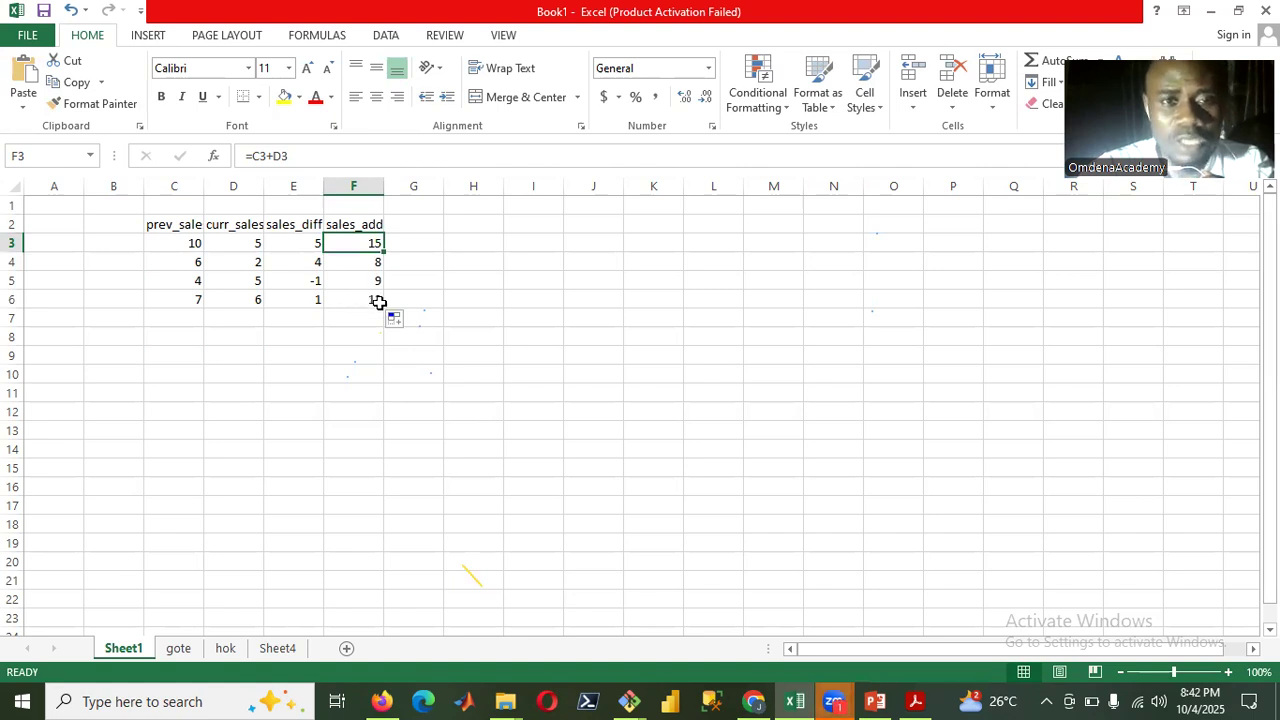
click(520, 95)
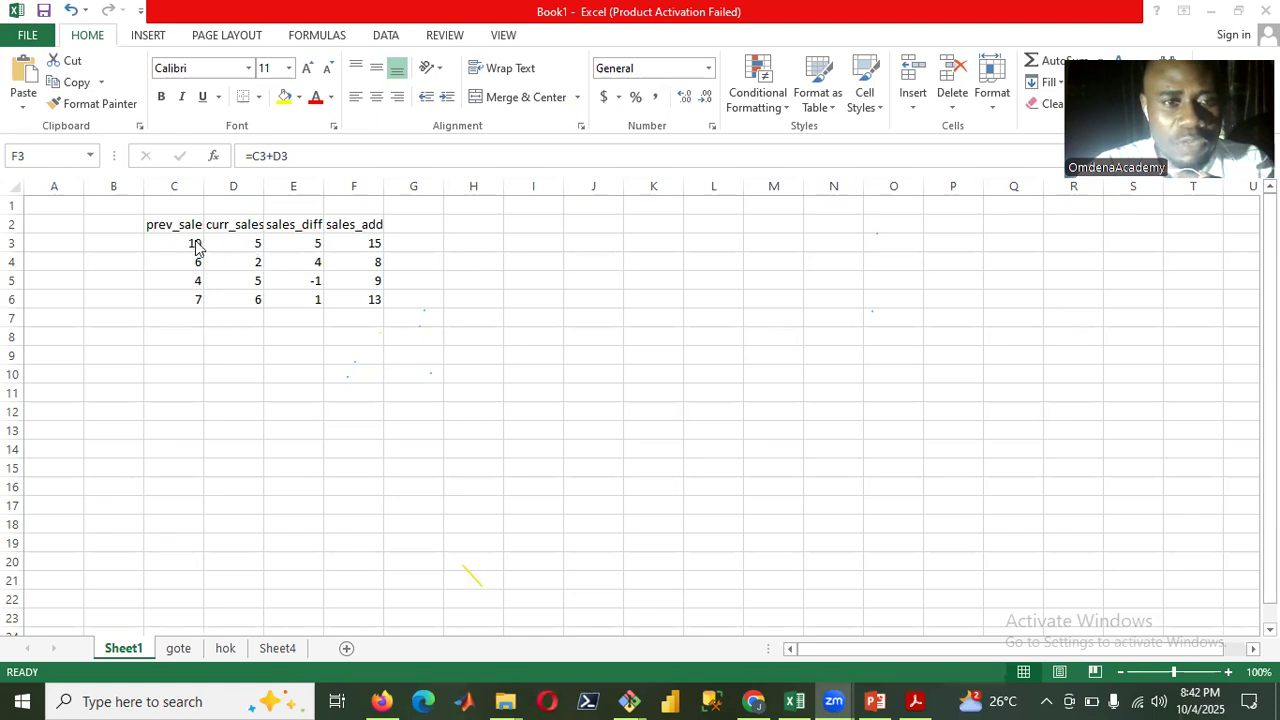
click(8, 243)
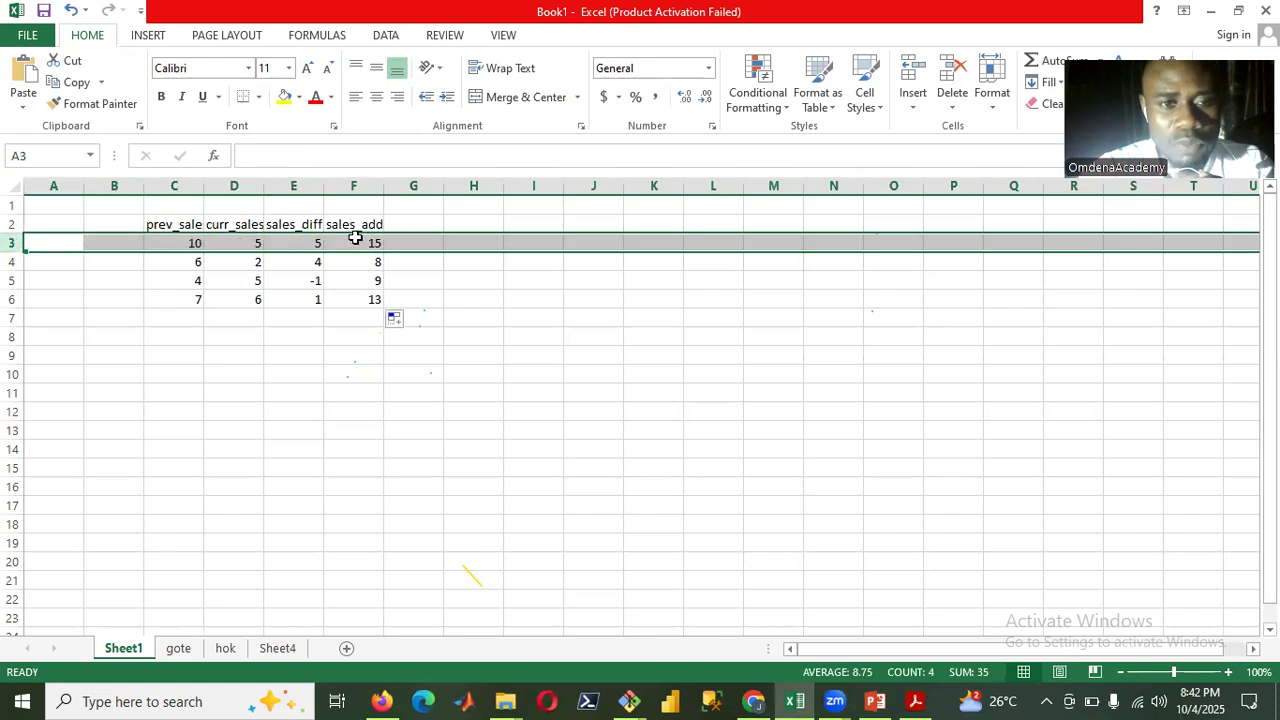
Total the row 3 values in cell G3 with the formula =SUM(C3:F3) and select that cell to review its formula.
click(417, 243)
text(=)
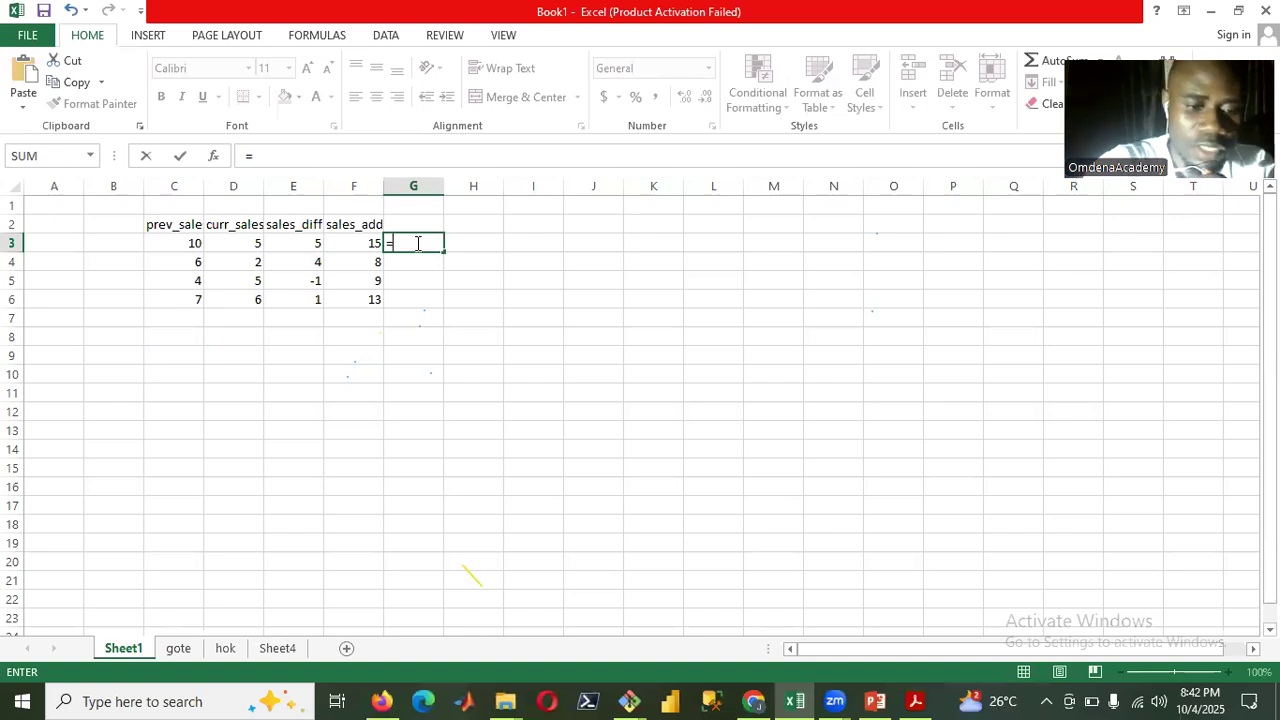
text(SUM)
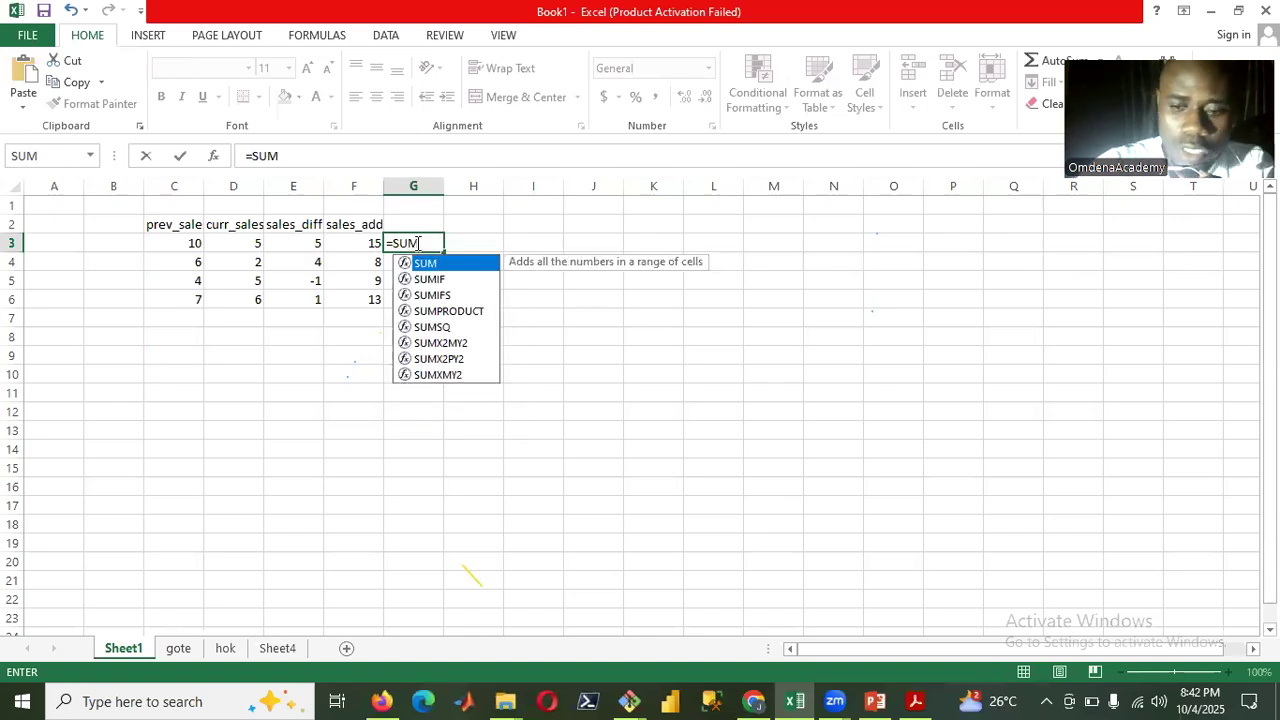
text(()
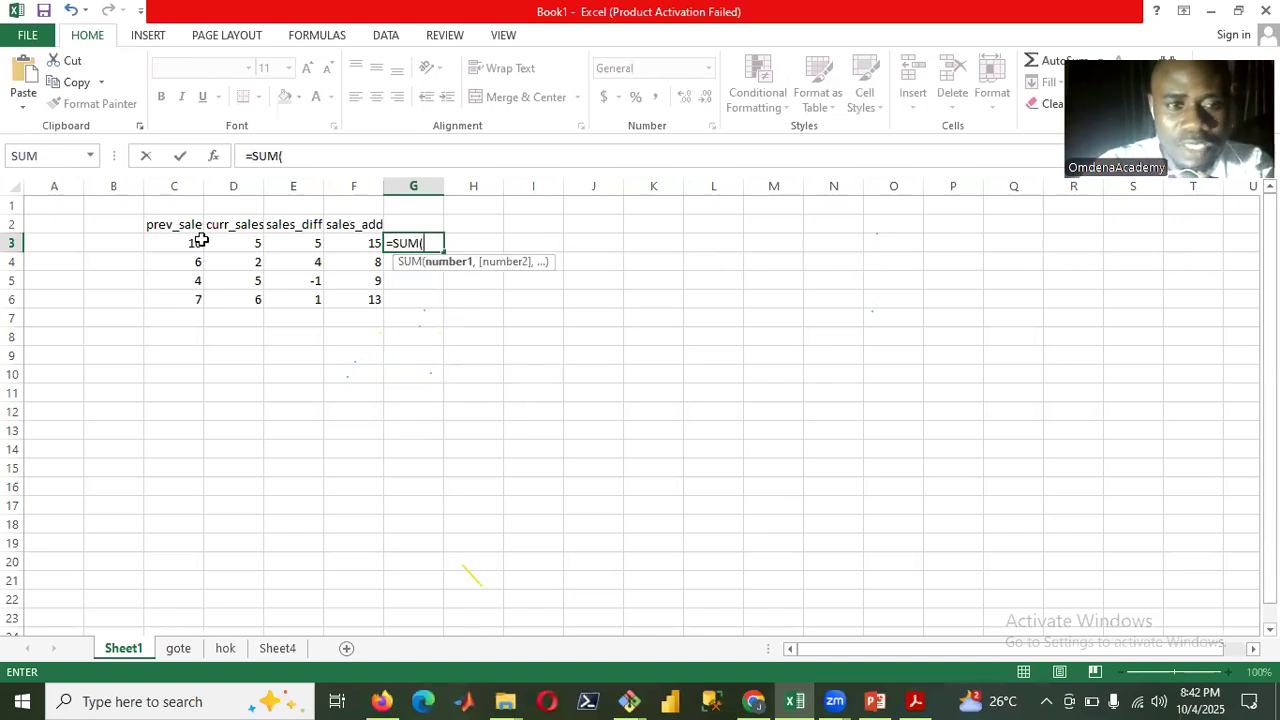
drag(193, 241, 356, 237)
text())
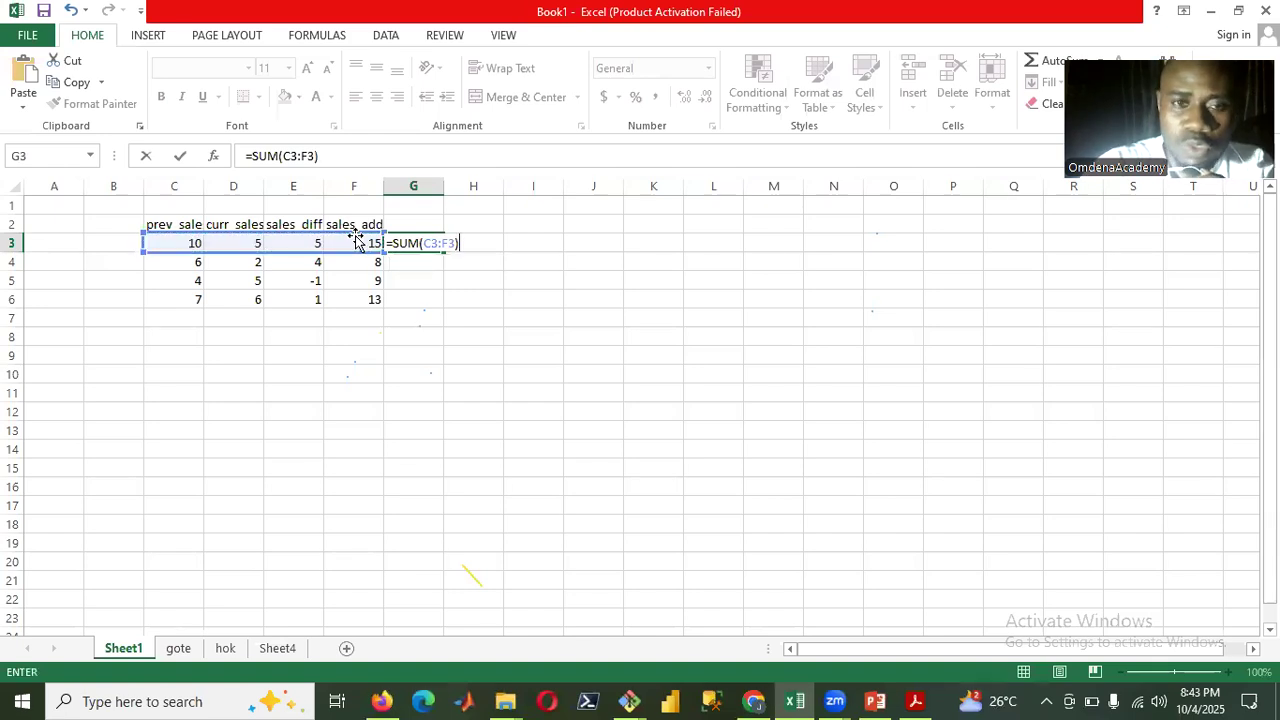
key(Return)
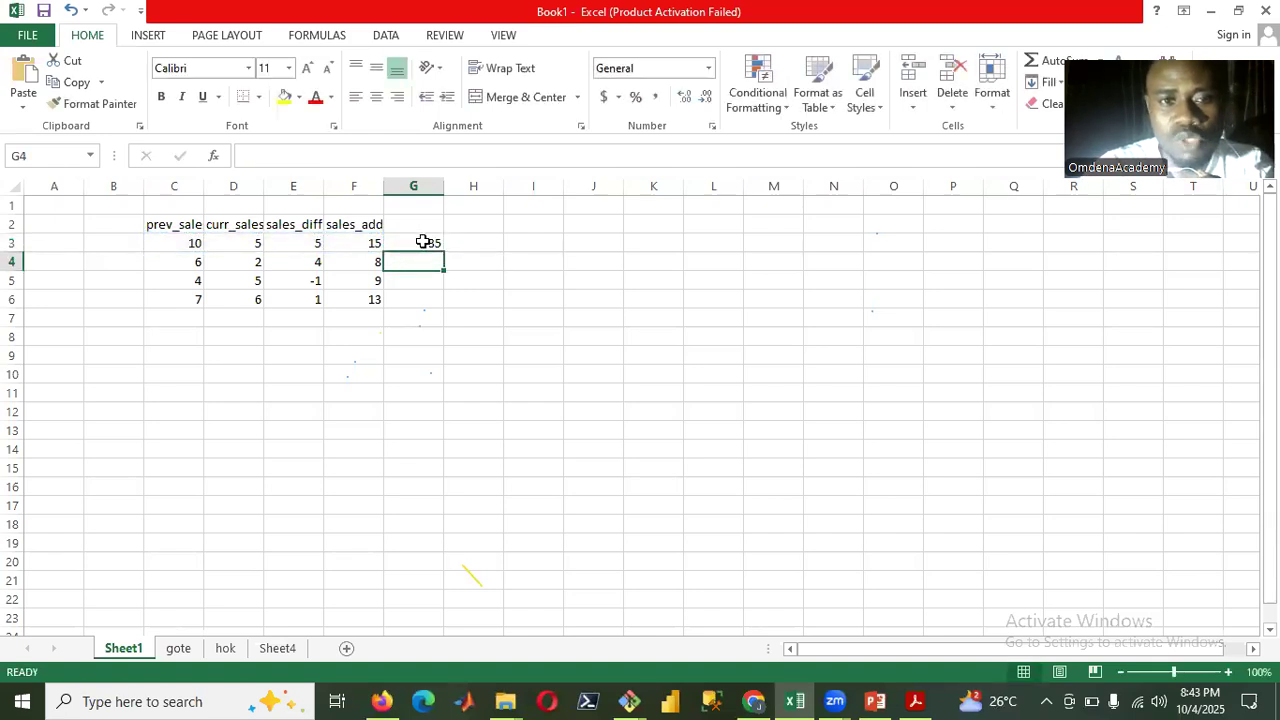
click(421, 243)
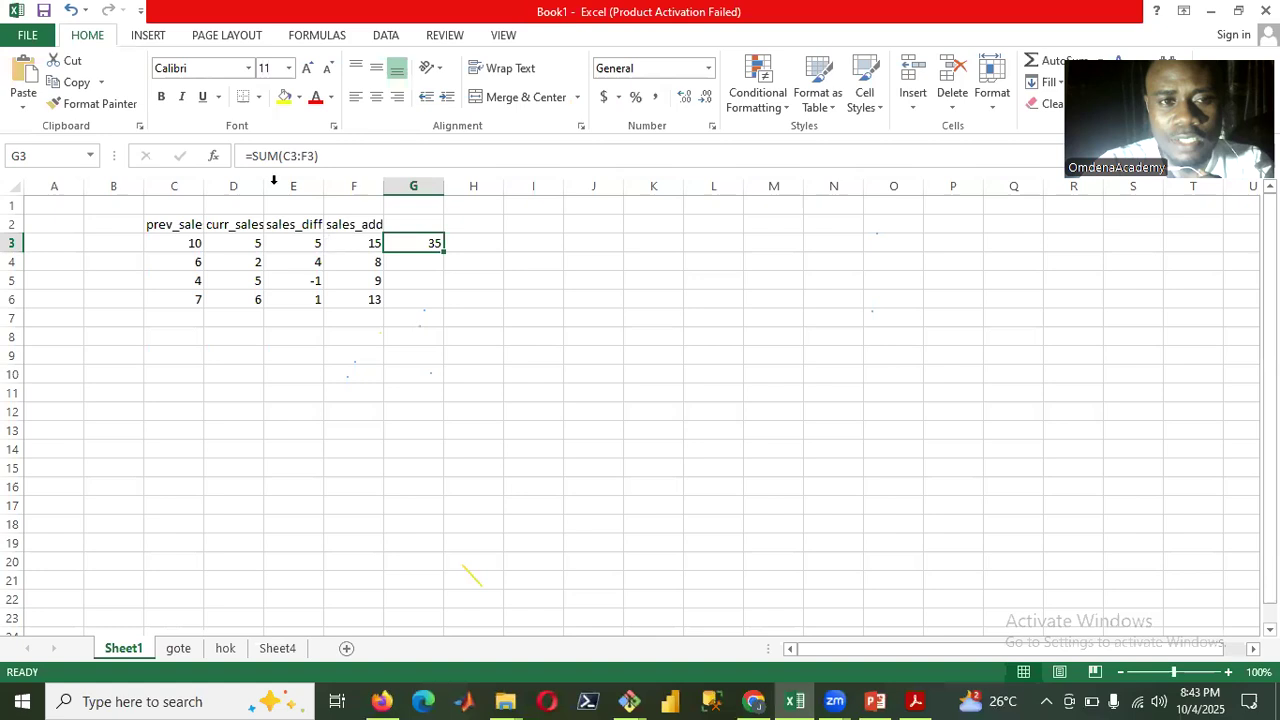